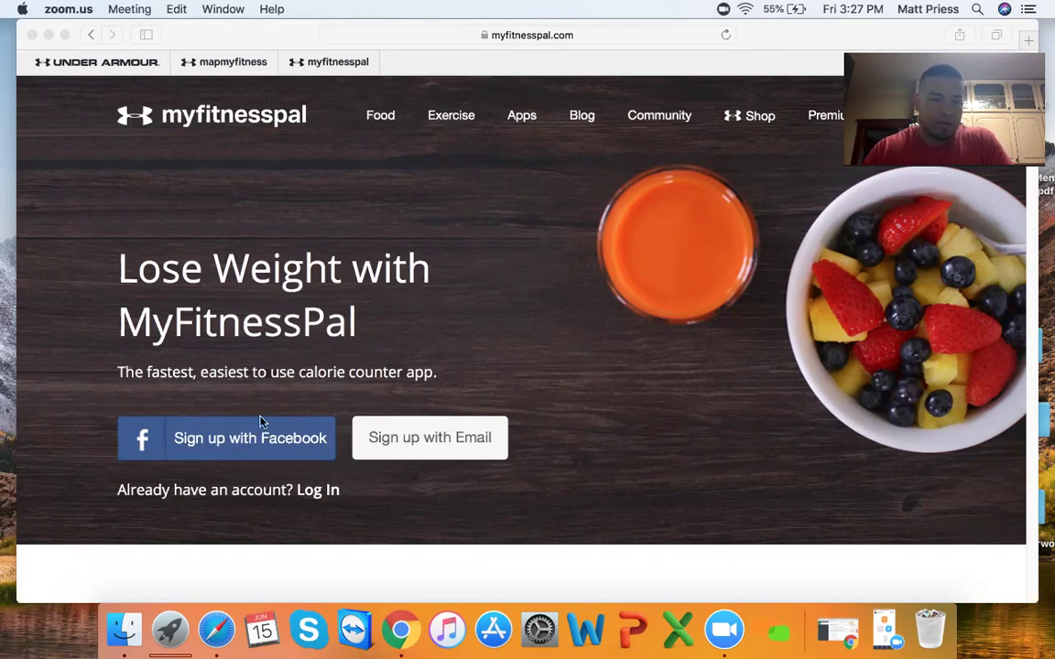
- Start an email sign-up and fill in the saved email address suggestion
left_click(419, 441)
left_click(438, 444)
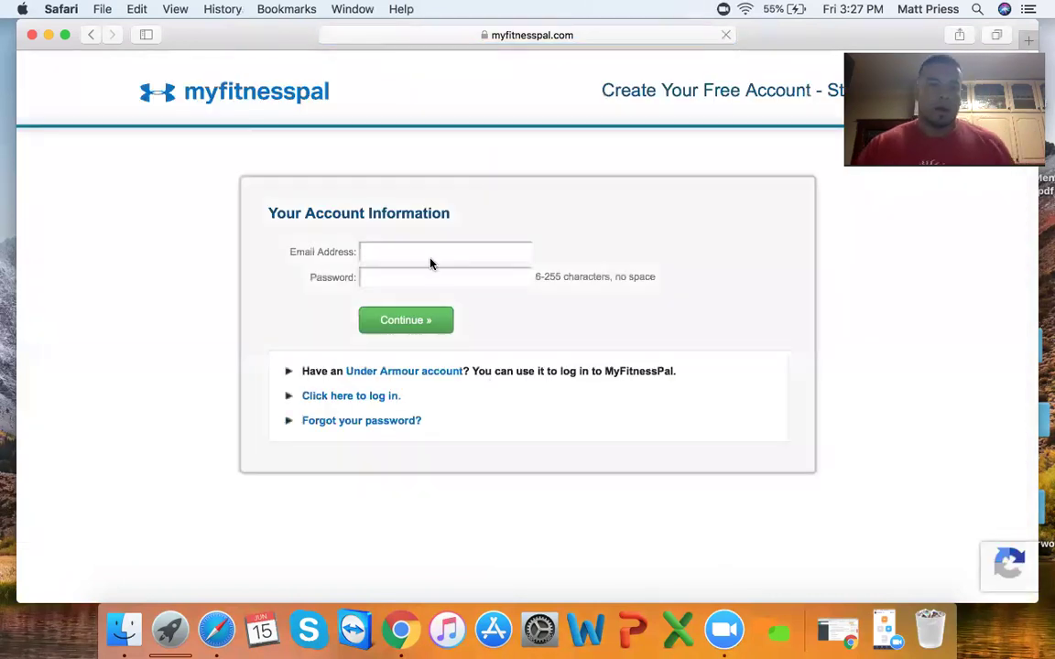
left_click(427, 251)
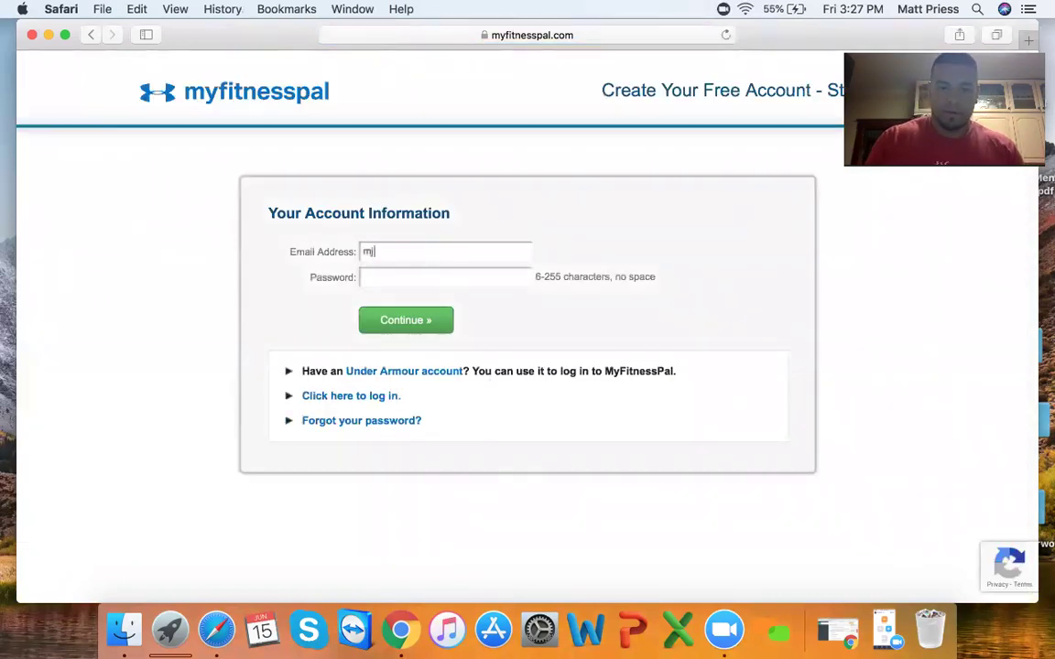
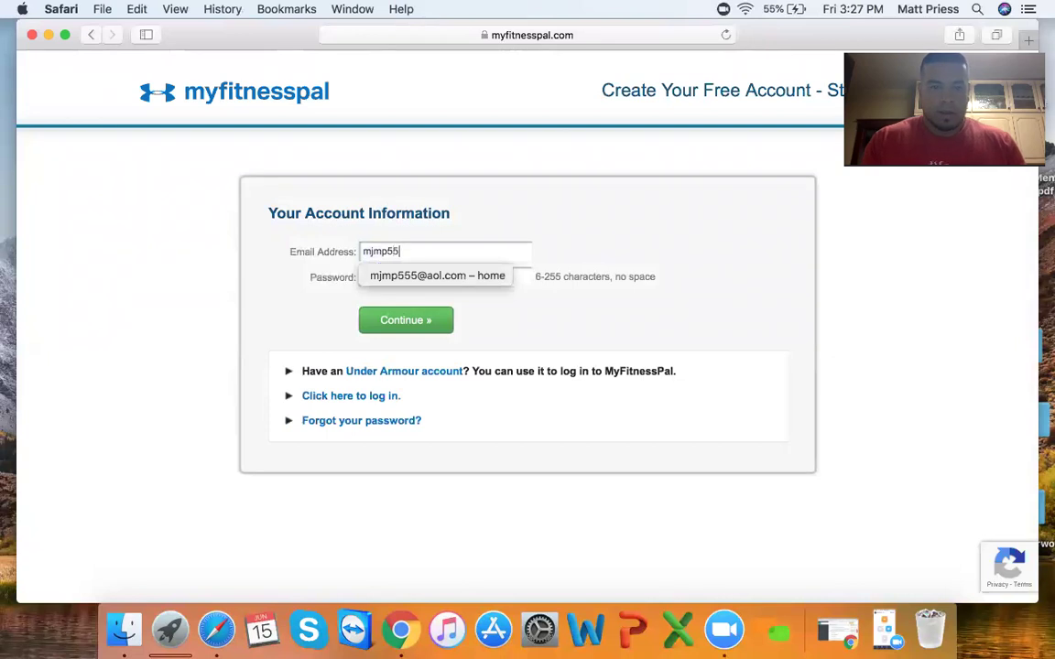
left_click(405, 276)
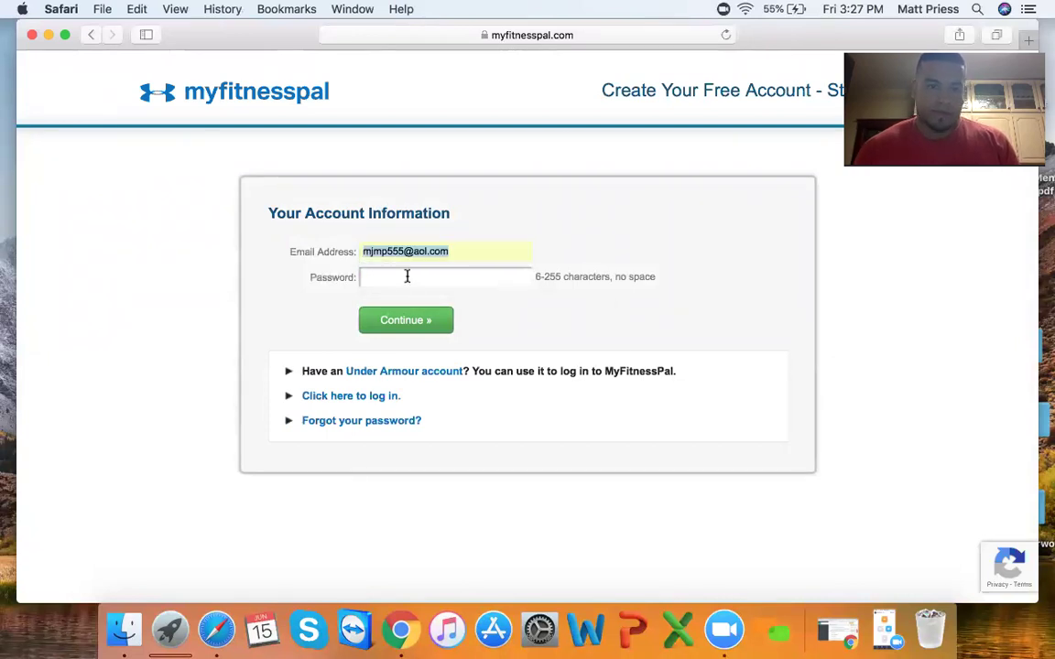
- Enter the account password and submit; the email is rejected as already registered
left_click(407, 276)
type("••")
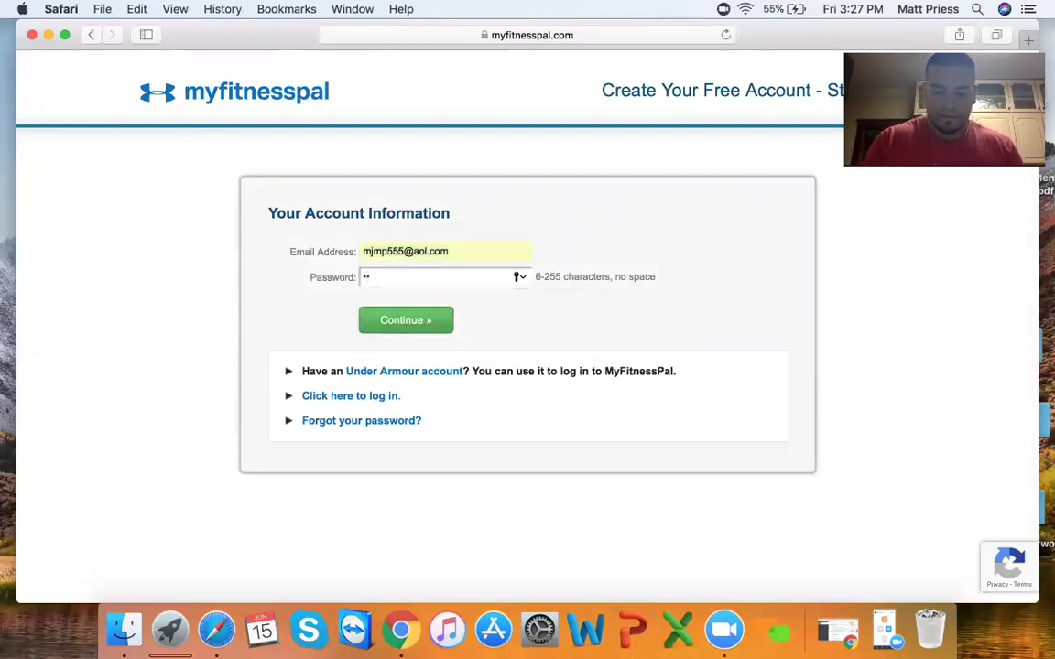
key("BackSpace")
key("BackSpace")
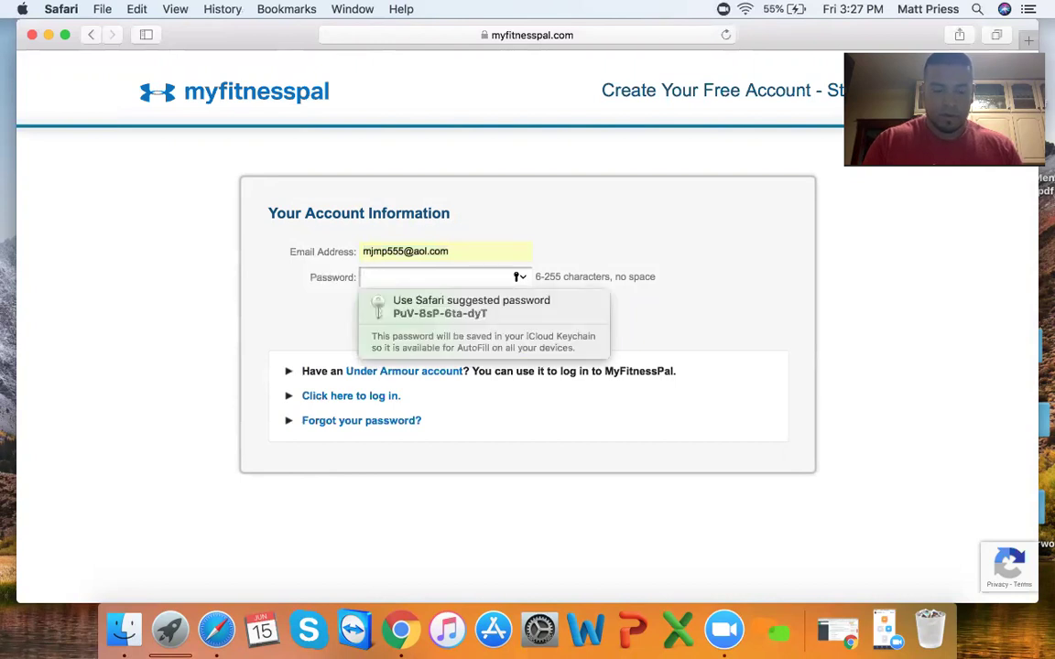
type("•••••••••")
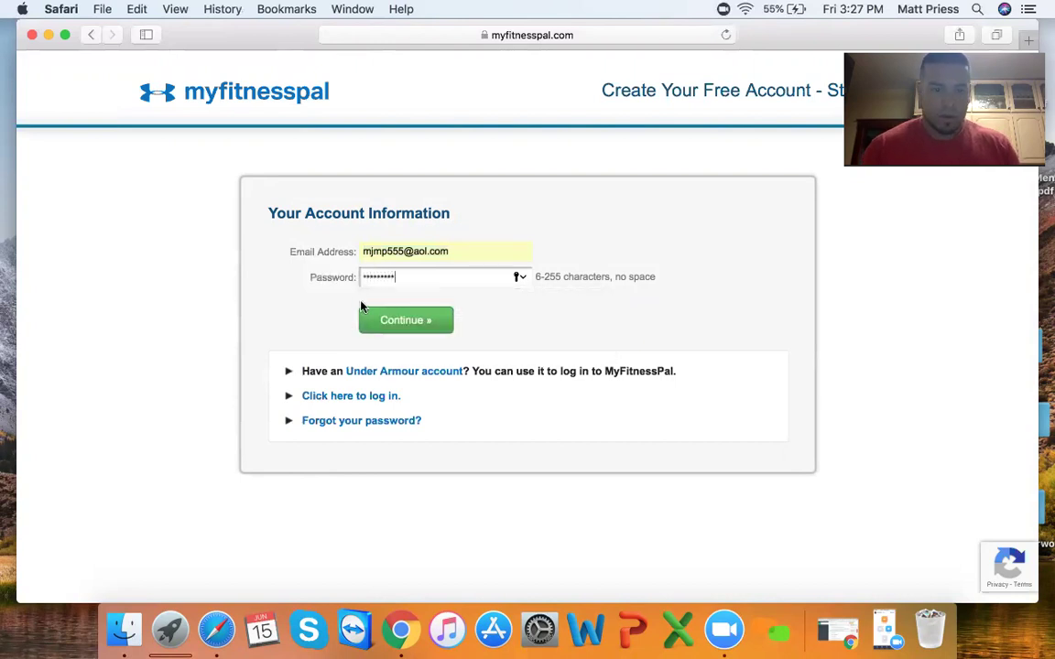
left_click(403, 322)
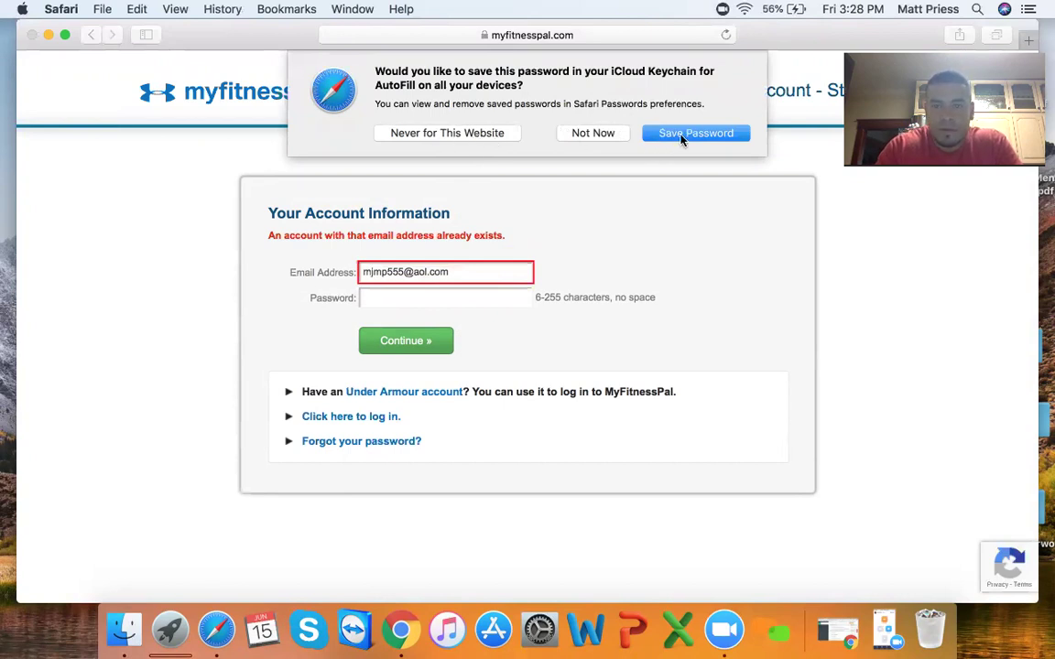
- Decline saving the password, replace the email with a new Gmail address, enter a password, and submit
left_click(468, 135)
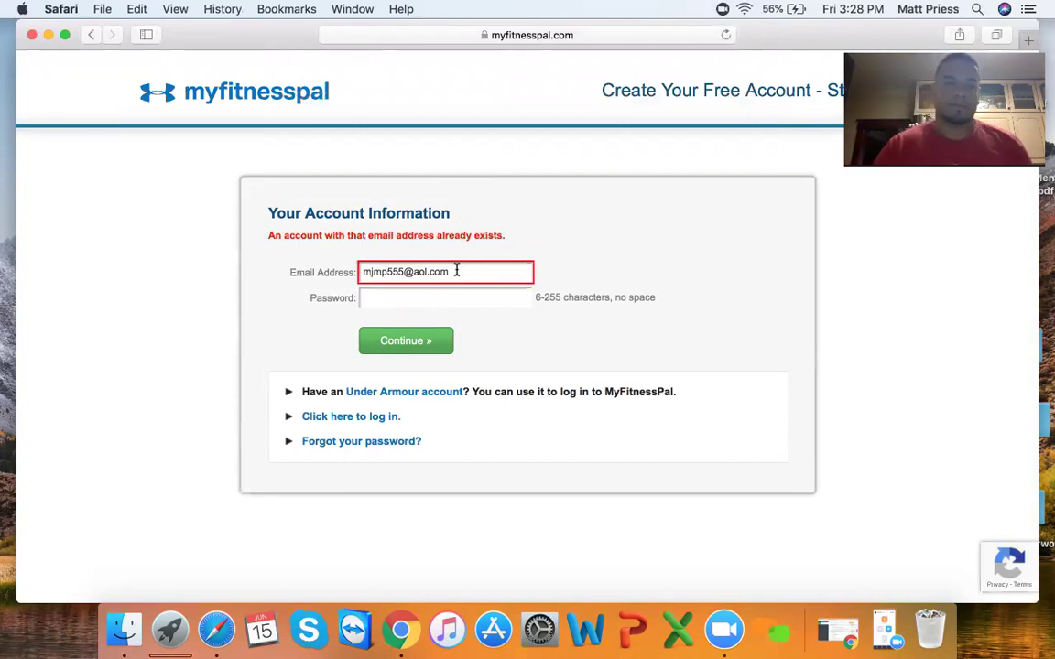
left_click_drag(456, 270, 331, 266)
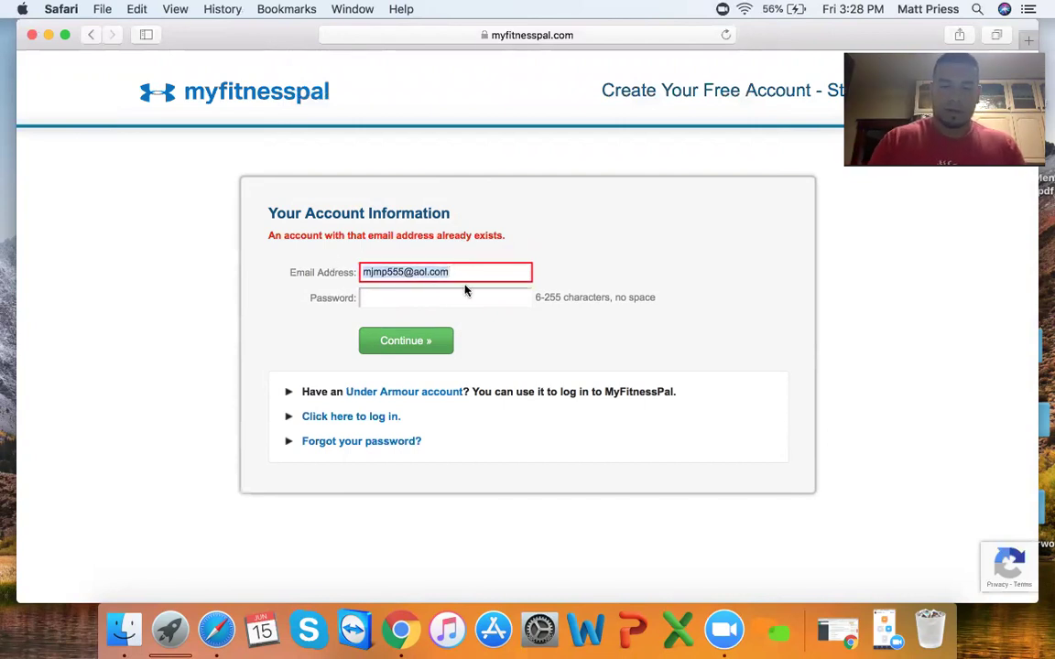
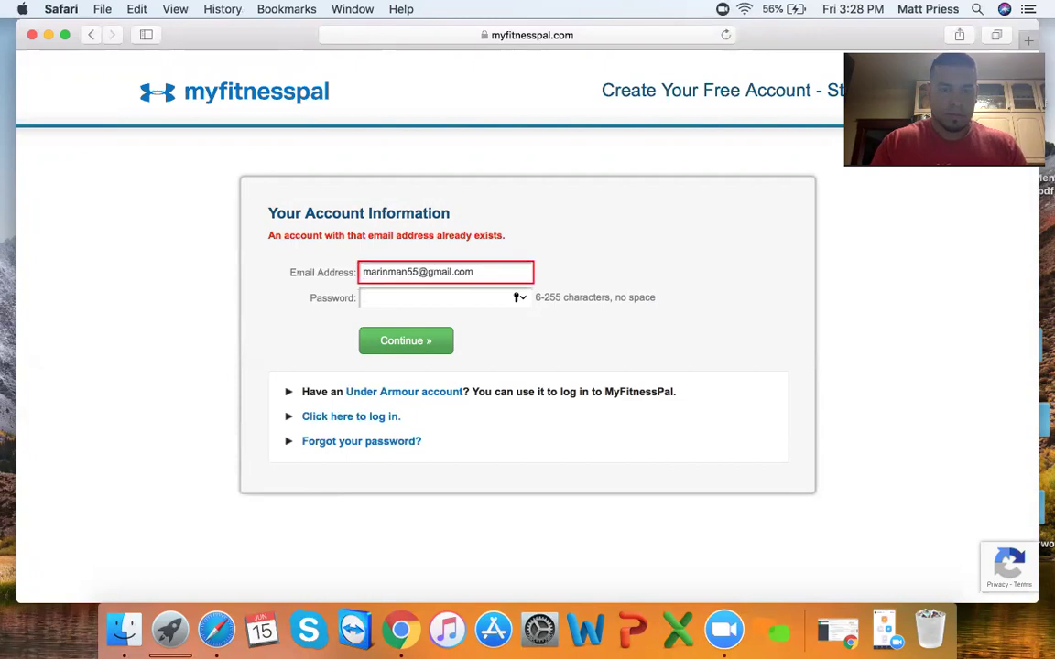
key("Tab")
type("••••••••")
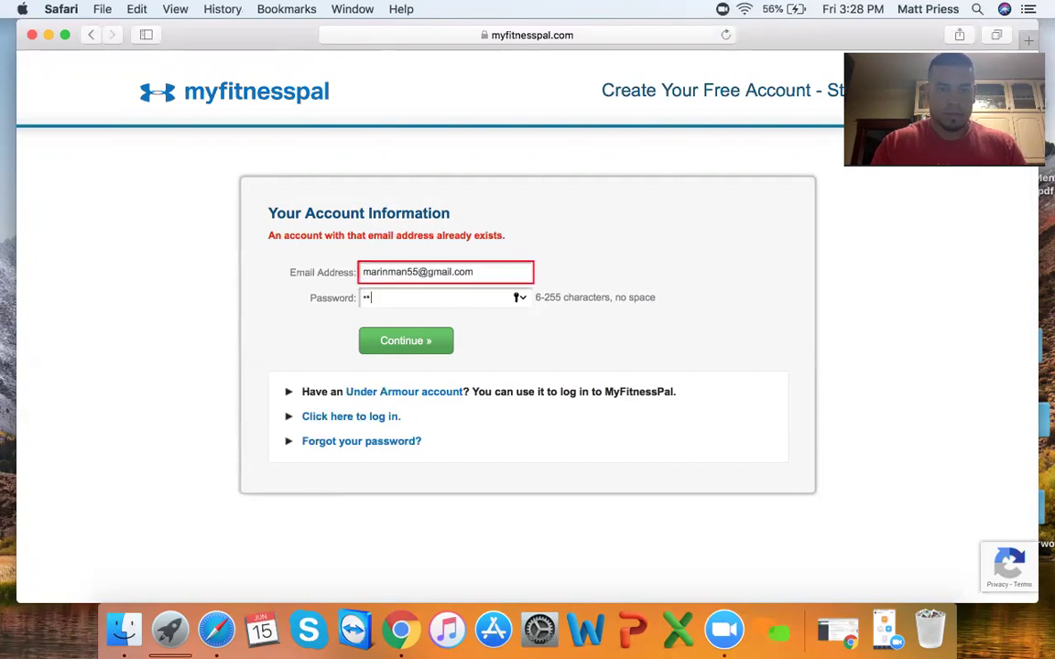
key("Return")
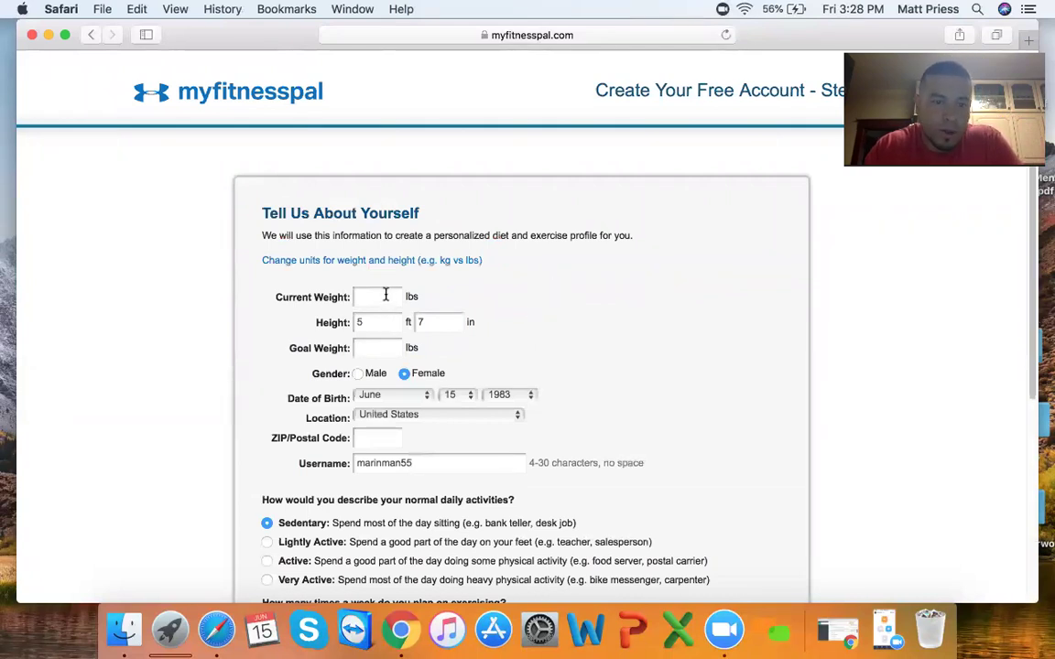
- Enter a current weight of 200 lbs and a goal weight of 185 lbs
scroll(386, 293, "down", 2)
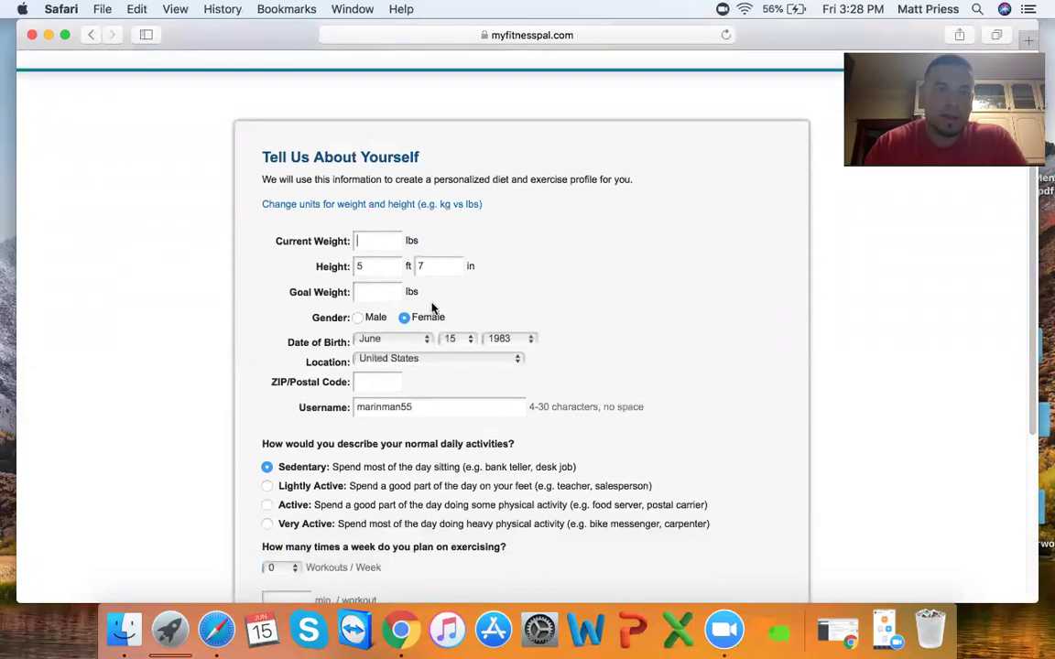
left_click(379, 240)
type("200")
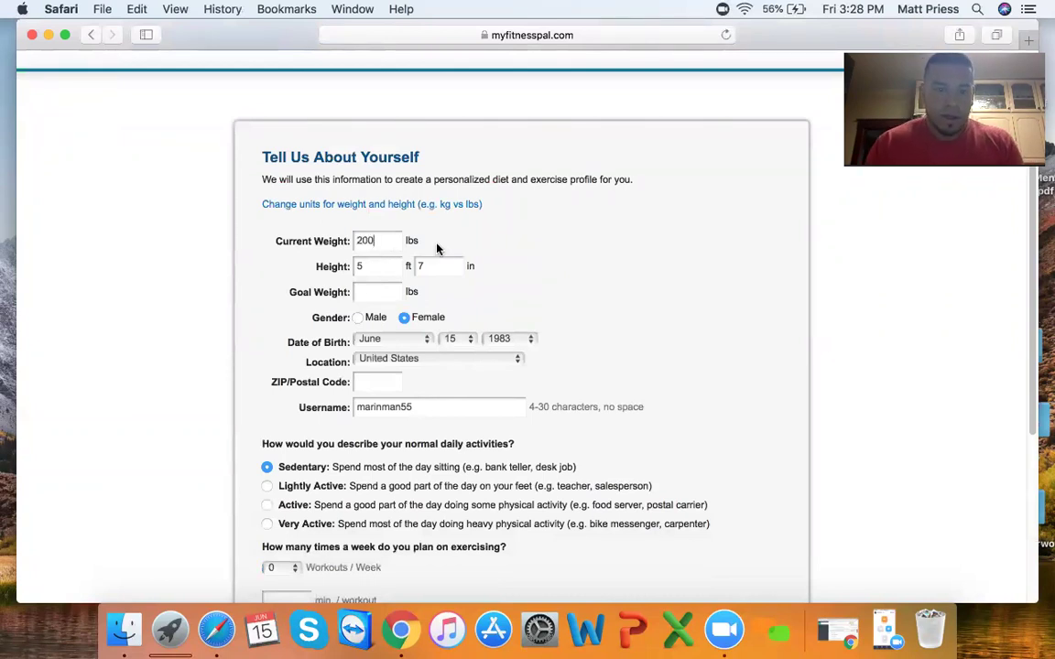
scroll(384, 275, "down", 1)
left_click(377, 289)
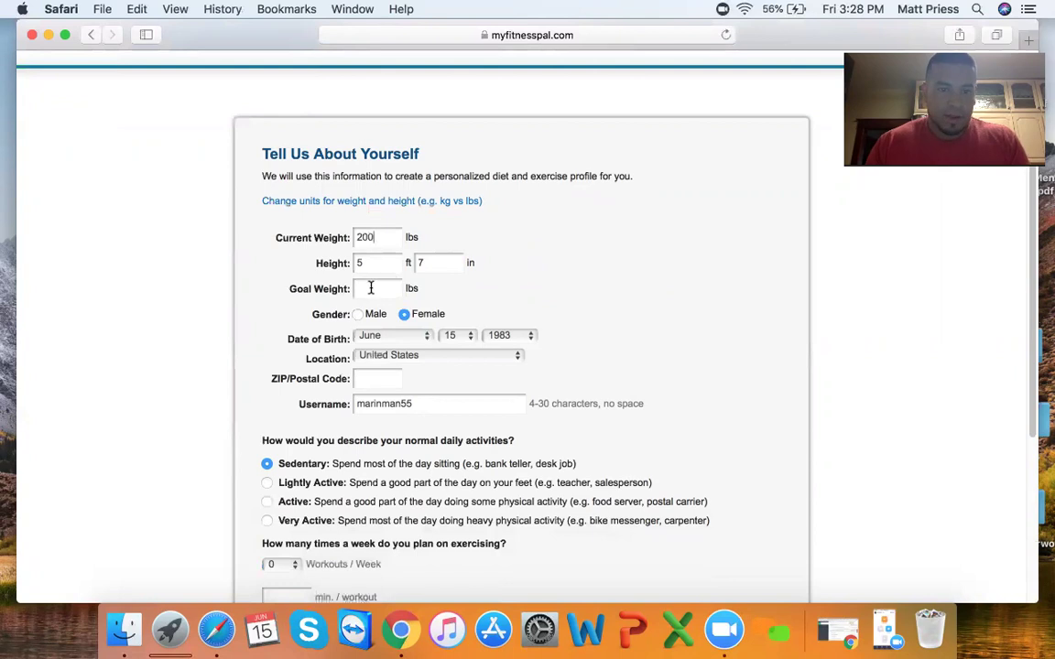
type("1")
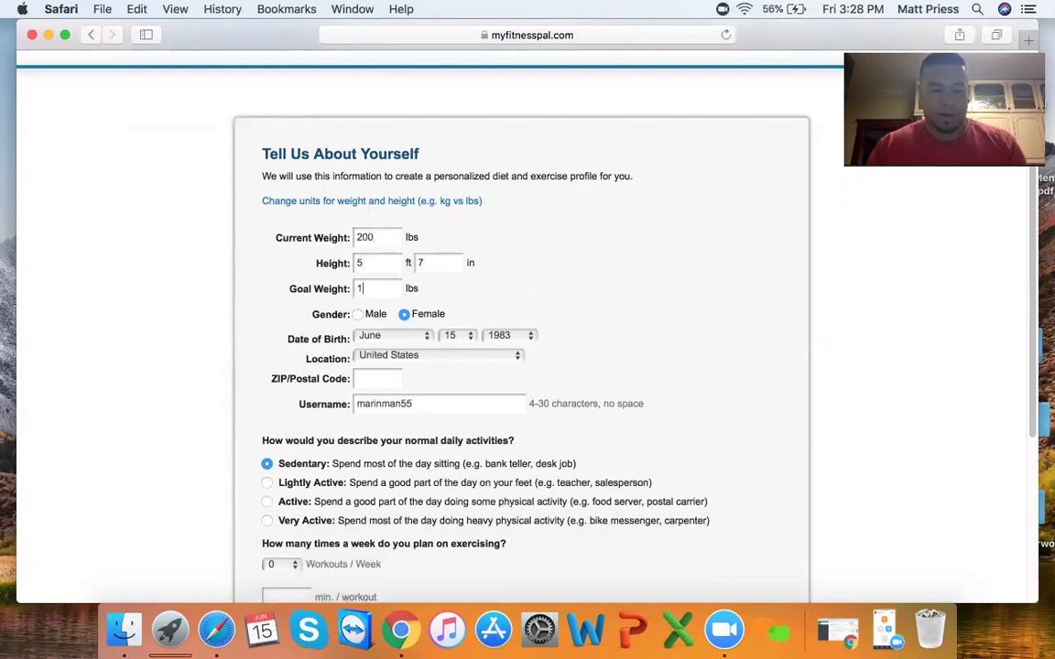
type("85")
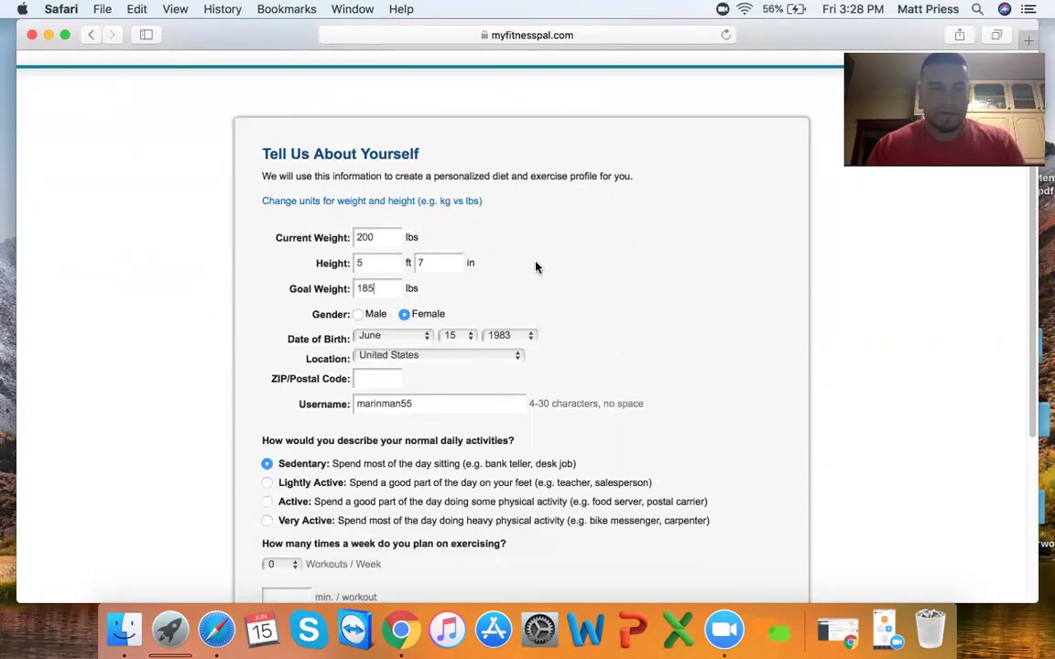
- Select Male as the gender and enter the ZIP code
scroll(540, 298, "down", 3)
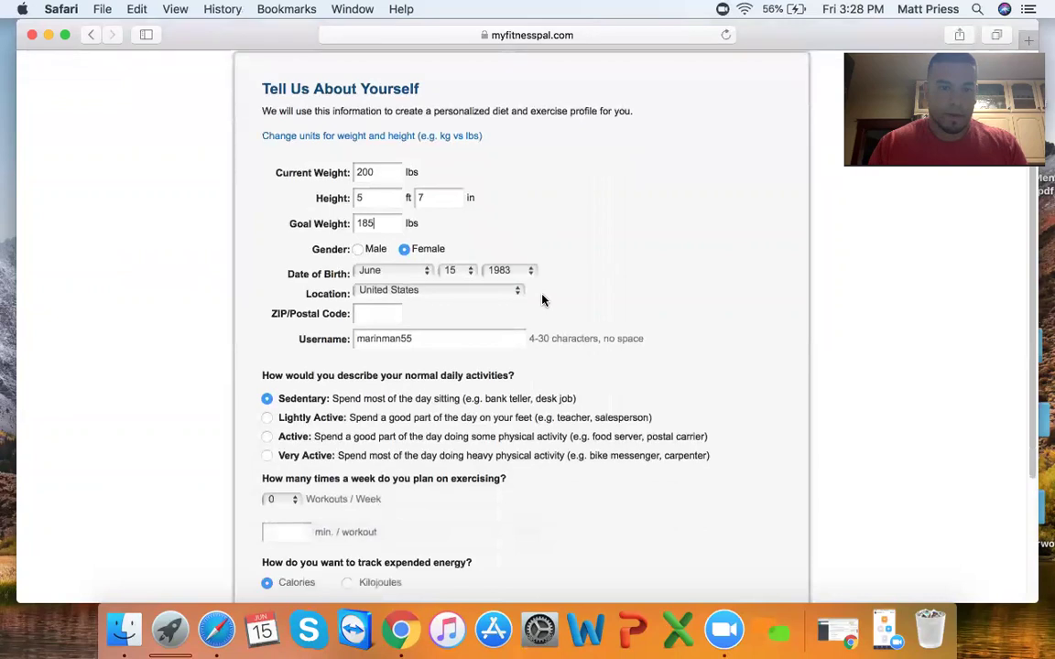
left_click(360, 253)
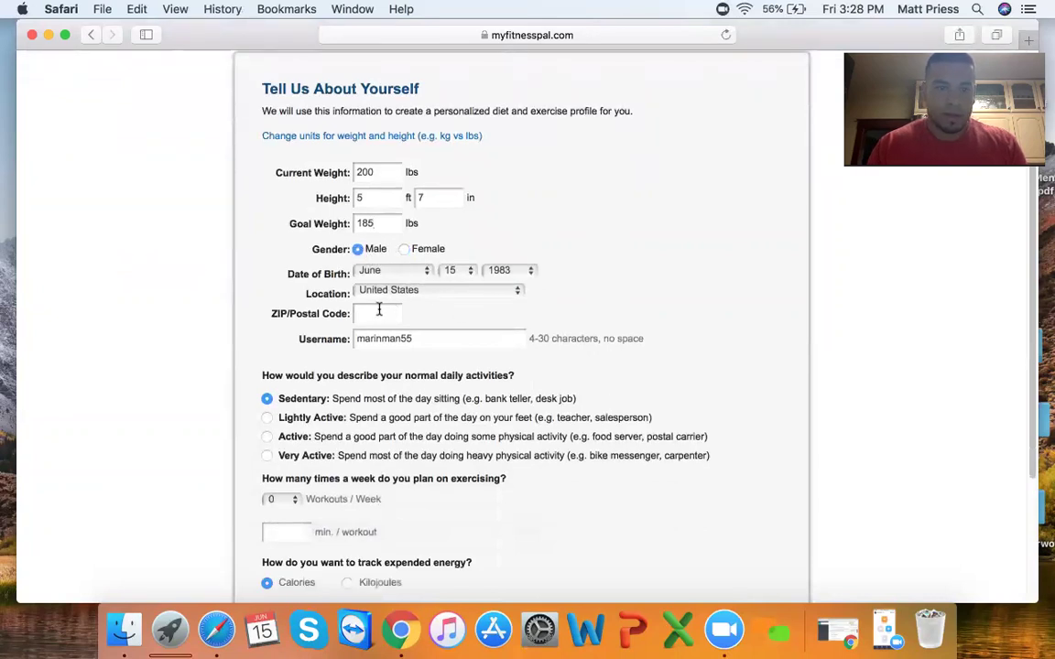
scroll(379, 291, "down", 1)
left_click(379, 290)
scroll(458, 302, "down", 1)
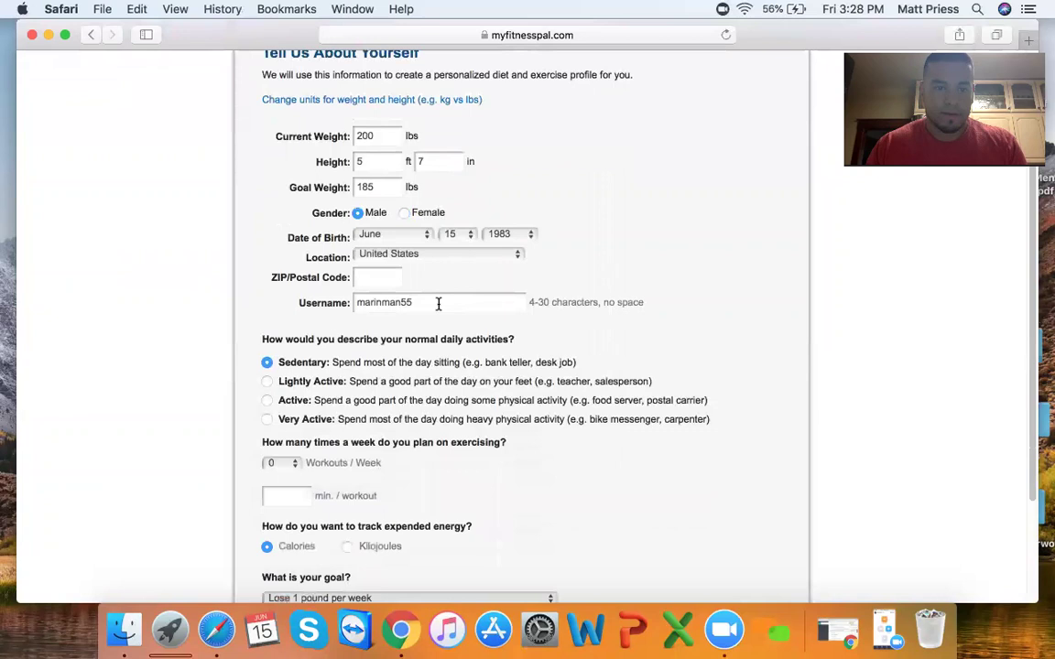
type("6")
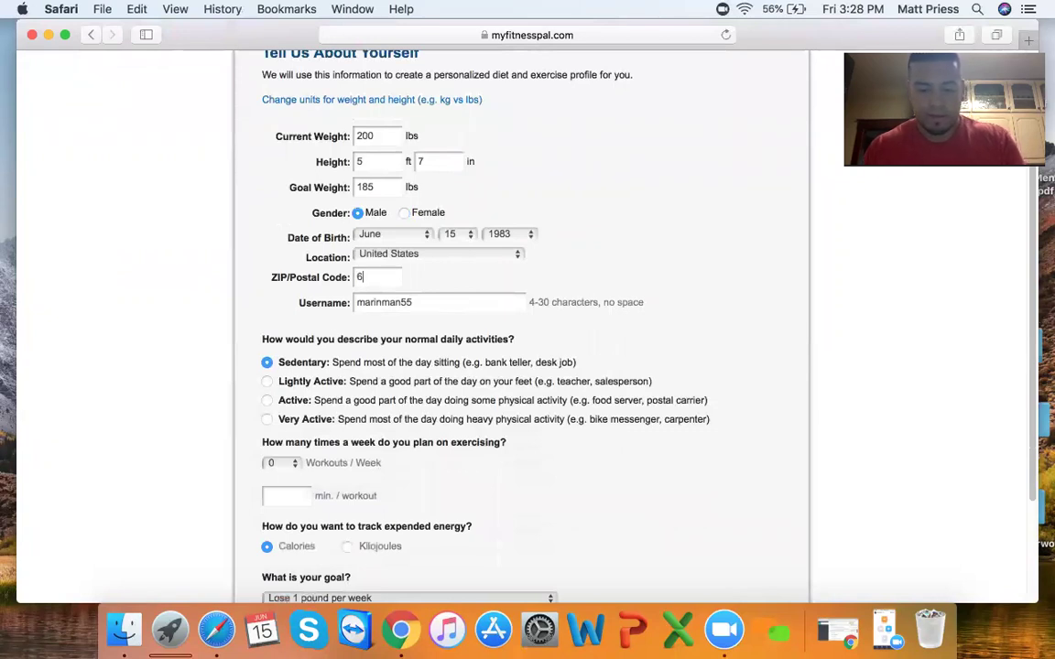
type("8510")
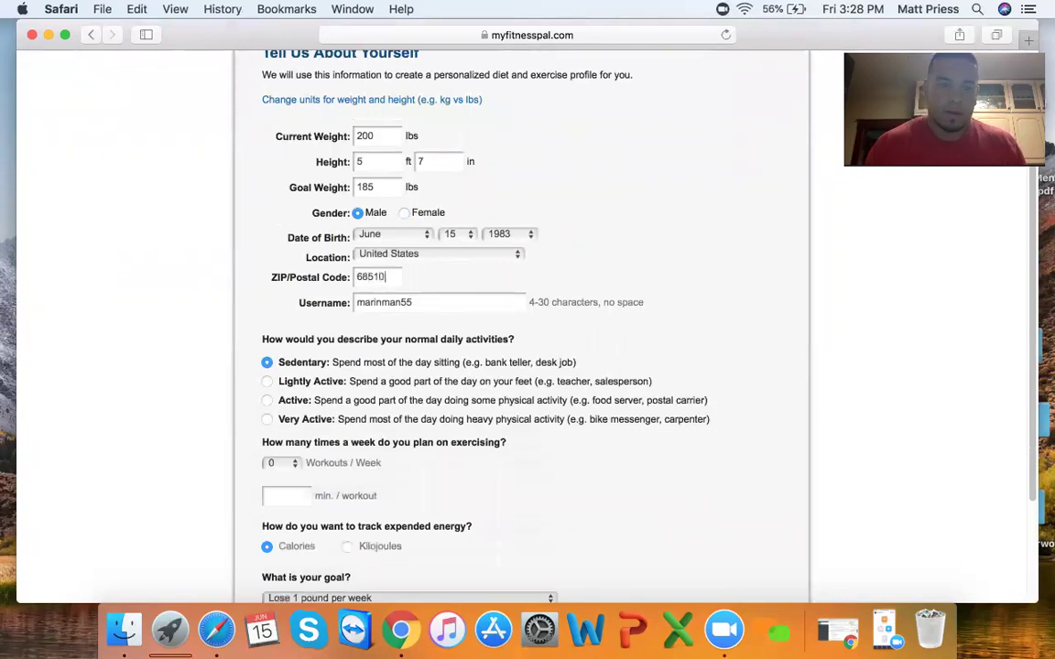
scroll(604, 263, "down", 2)
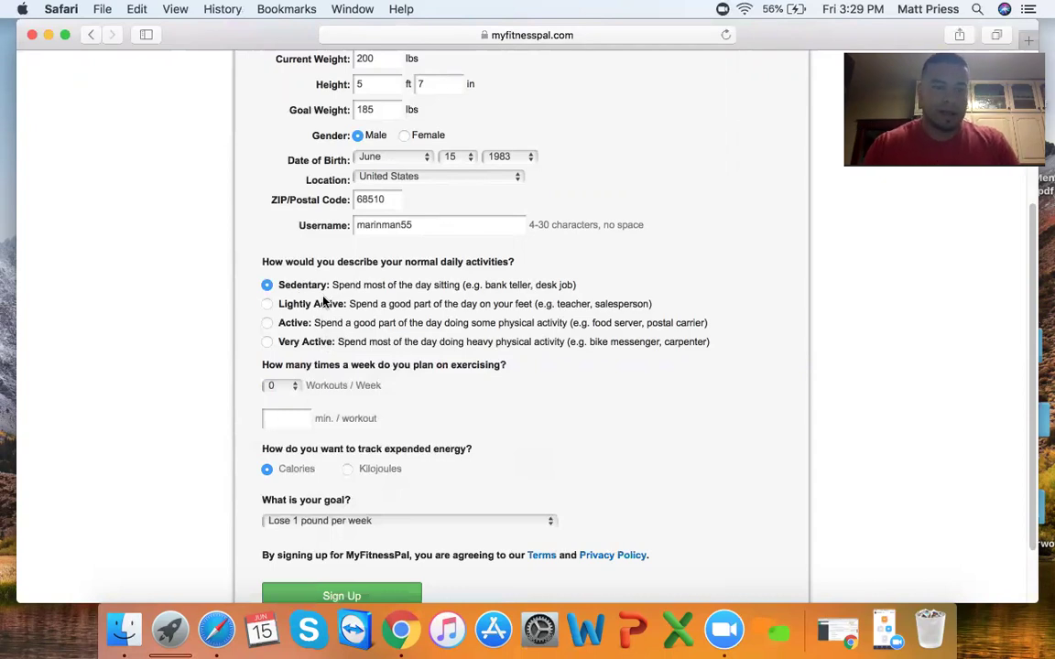
- Plan 5 workouts per week at 45 minutes each
scroll(322, 316, "down", 2)
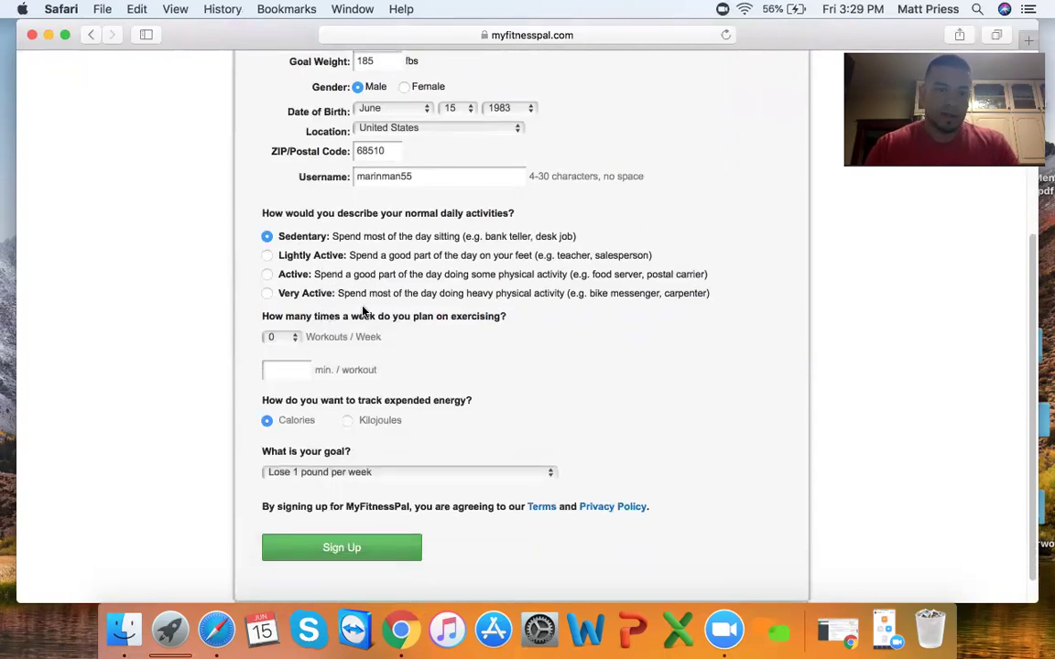
scroll(287, 321, "down", 1)
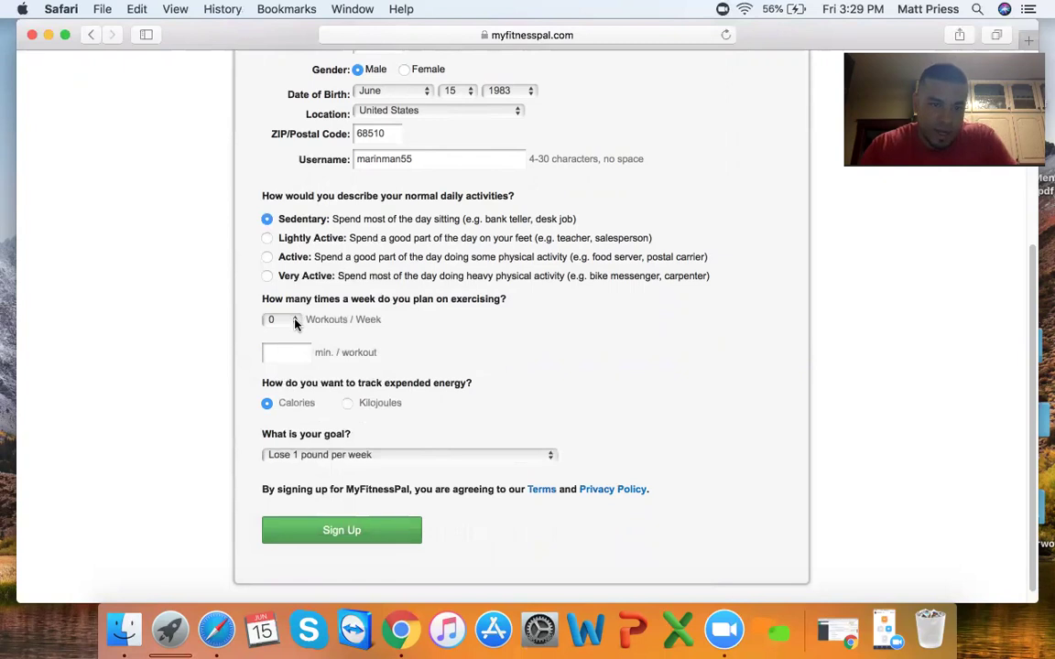
left_click(293, 321)
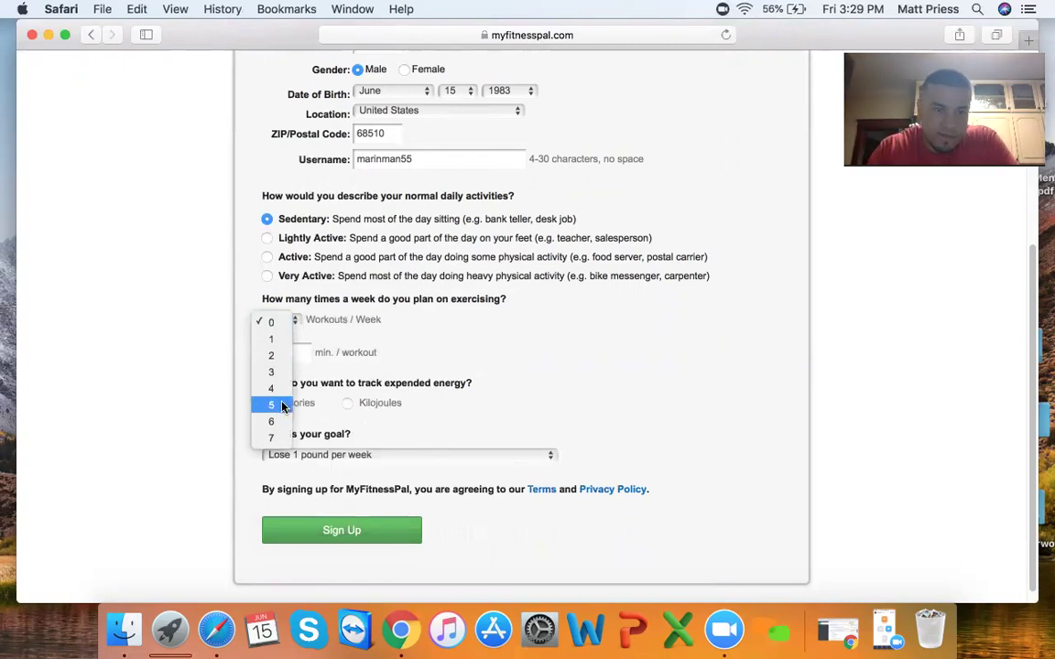
left_click(298, 398)
left_click(287, 357)
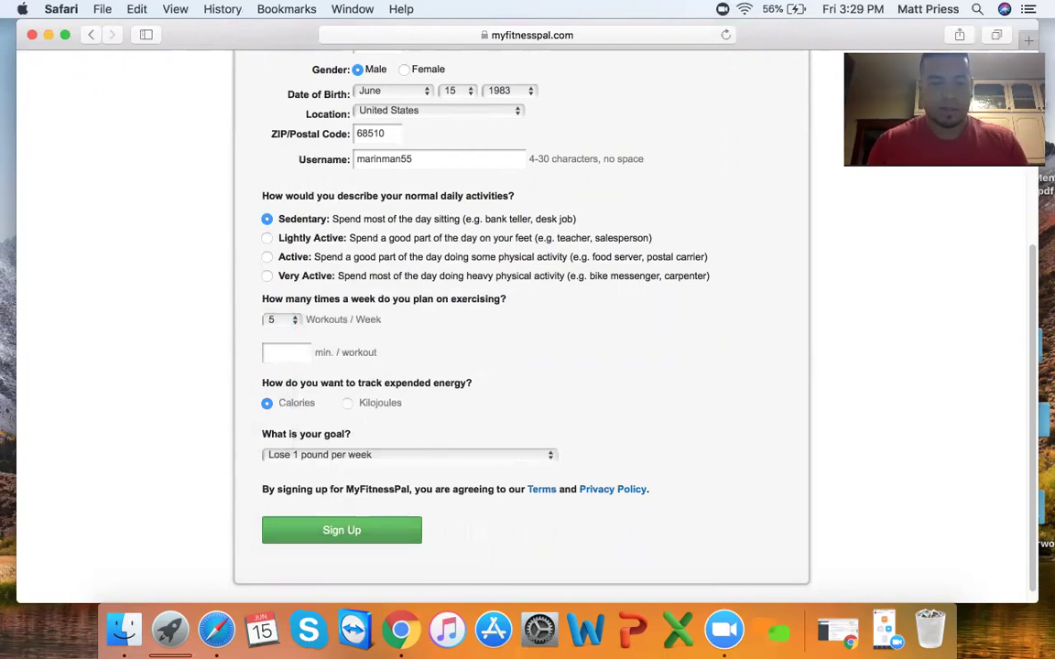
type("45")
- Set the goal to 'Lose 2 pounds per week' and submit the sign-up form
scroll(407, 339, "down", 1)
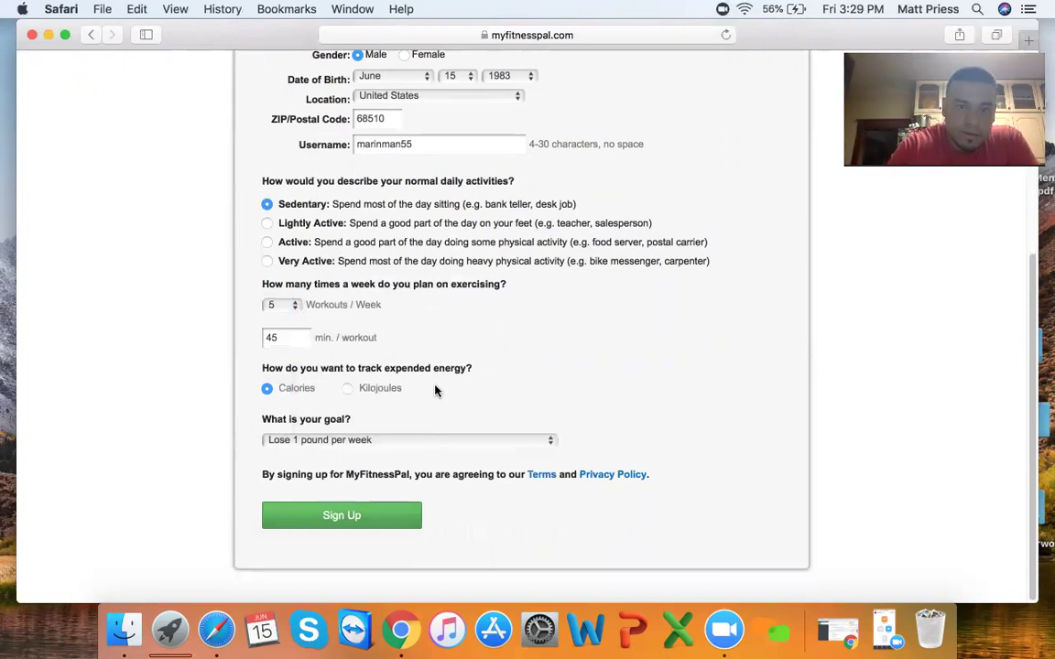
left_click(428, 441)
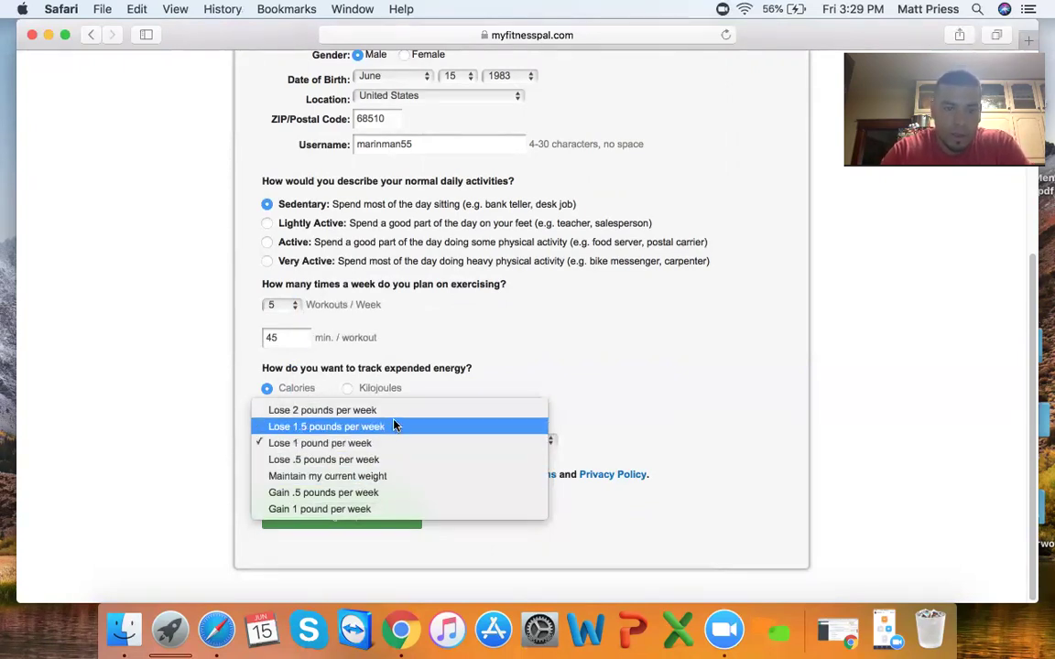
left_click(389, 417)
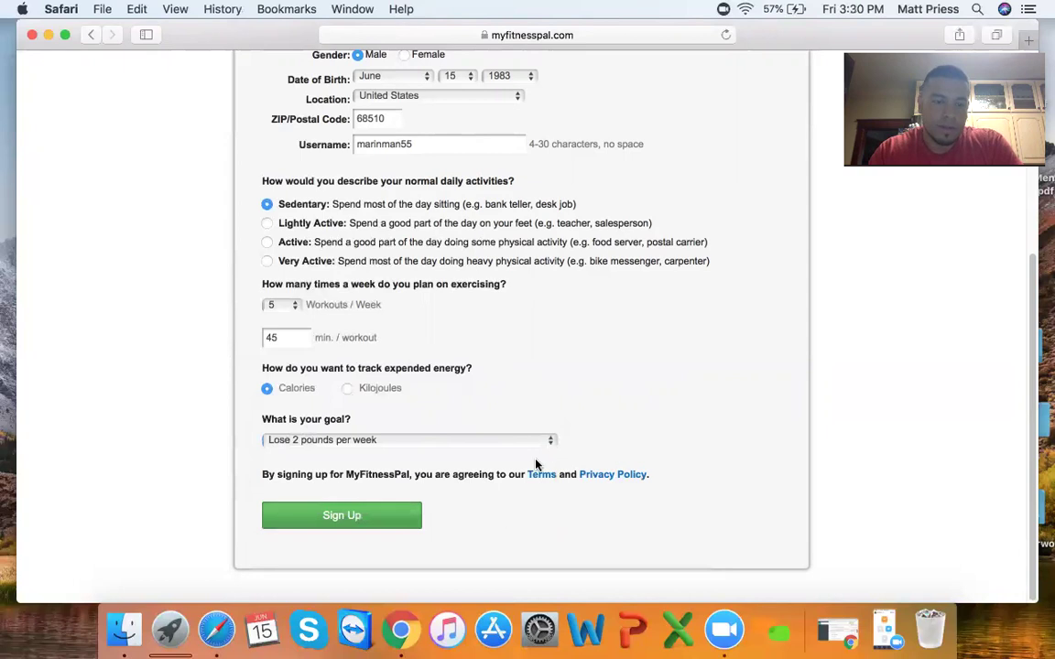
left_click(382, 519)
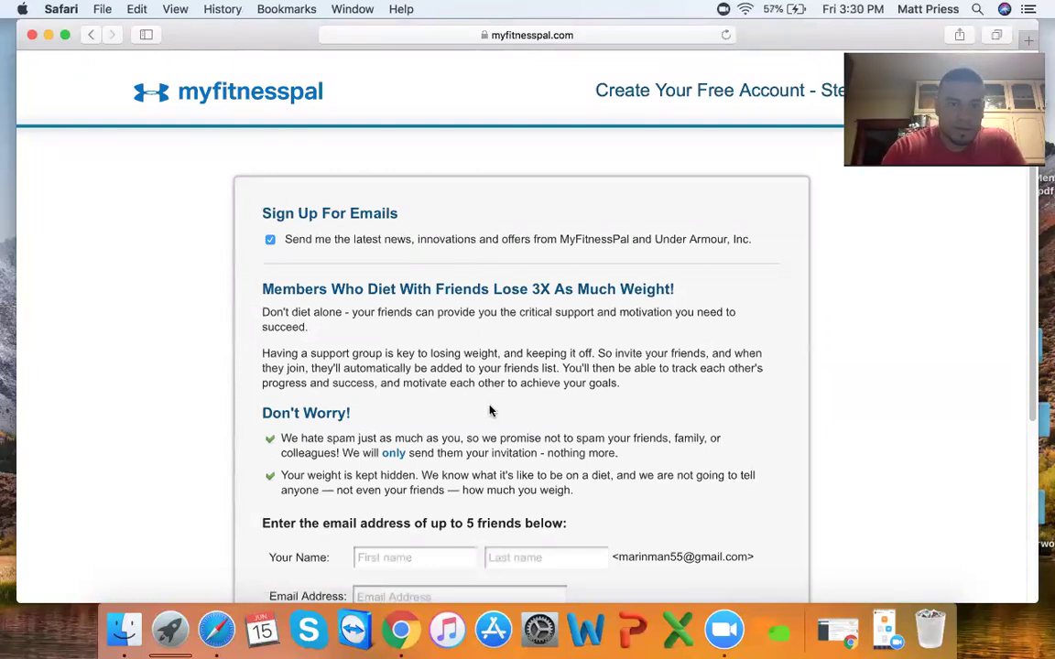
- Opt out of news and offers emails and continue without inviting any friends
scroll(515, 389, "down", 2)
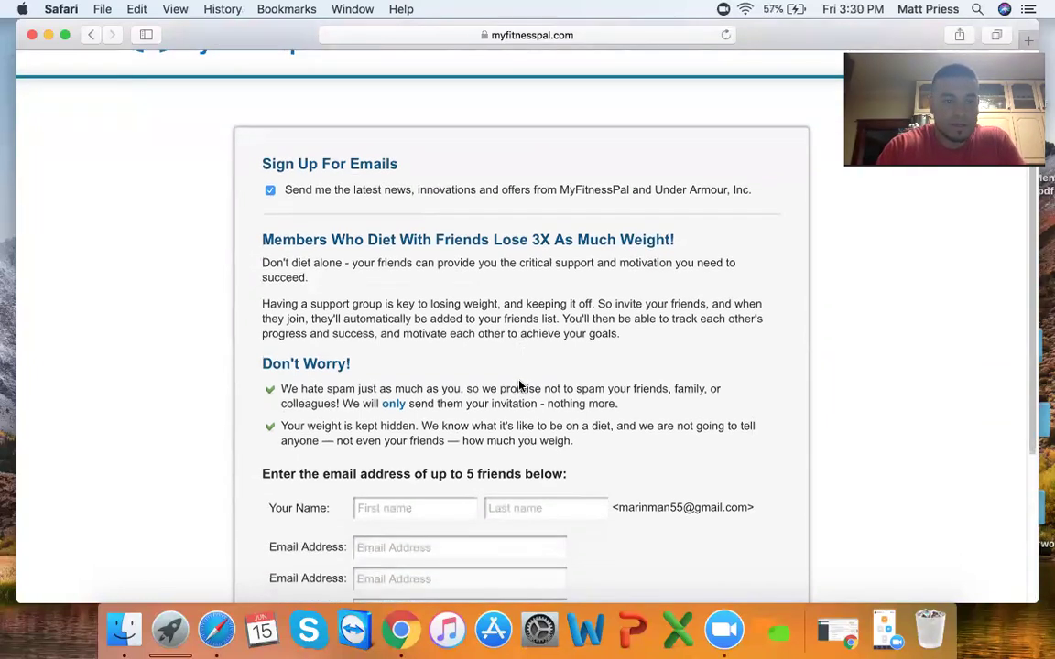
scroll(518, 381, "down", 1)
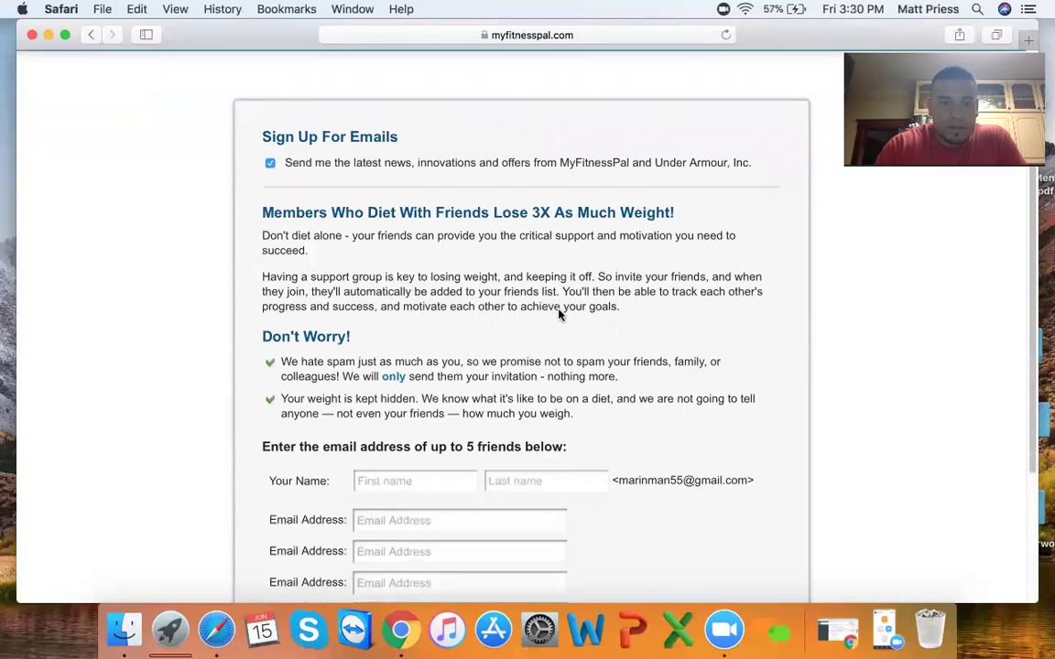
scroll(560, 348, "down", 5)
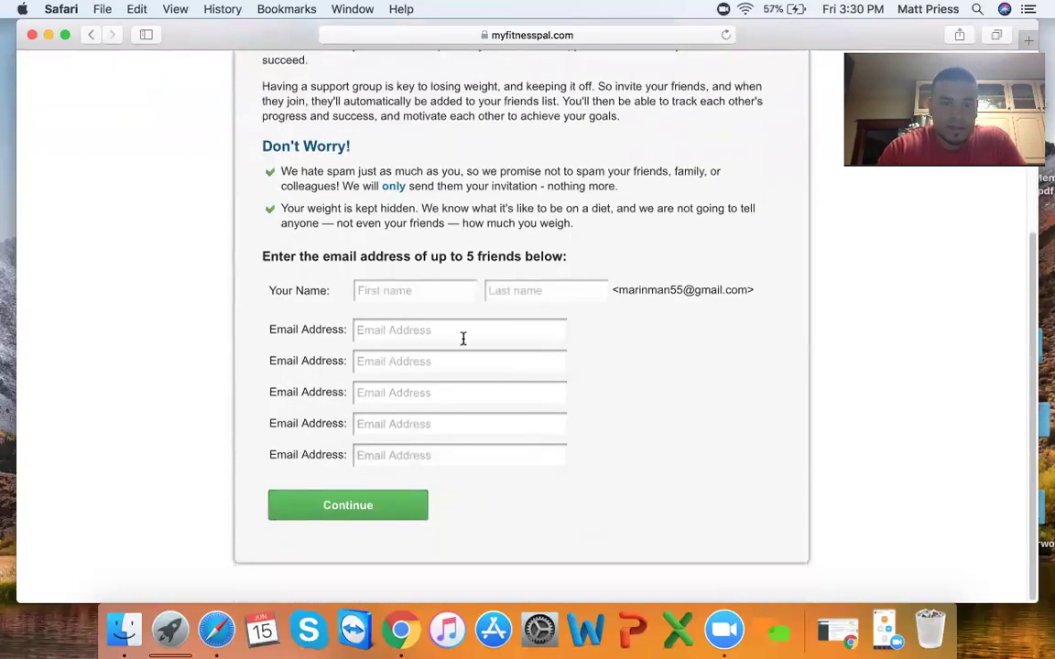
scroll(461, 339, "up", 4)
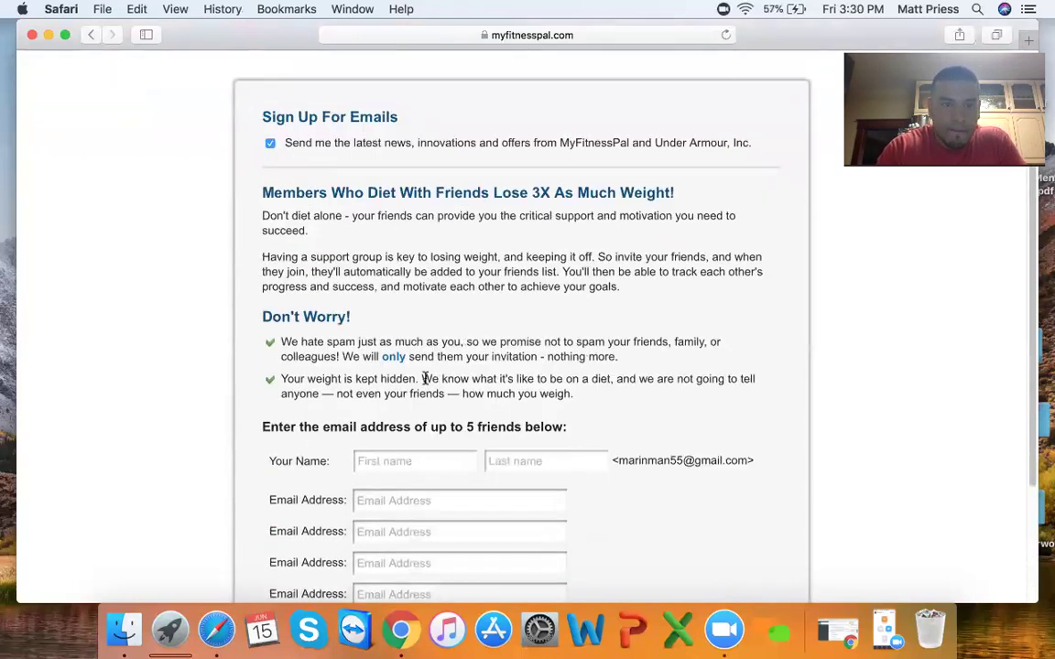
scroll(402, 346, "up", 2)
left_click(270, 213)
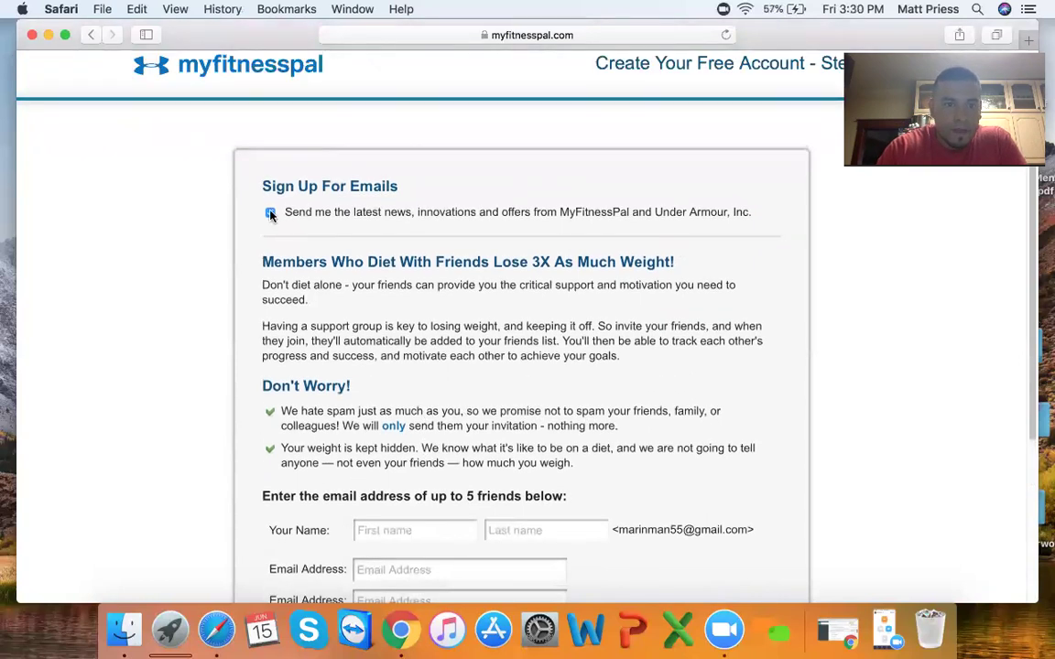
scroll(536, 278, "down", 6)
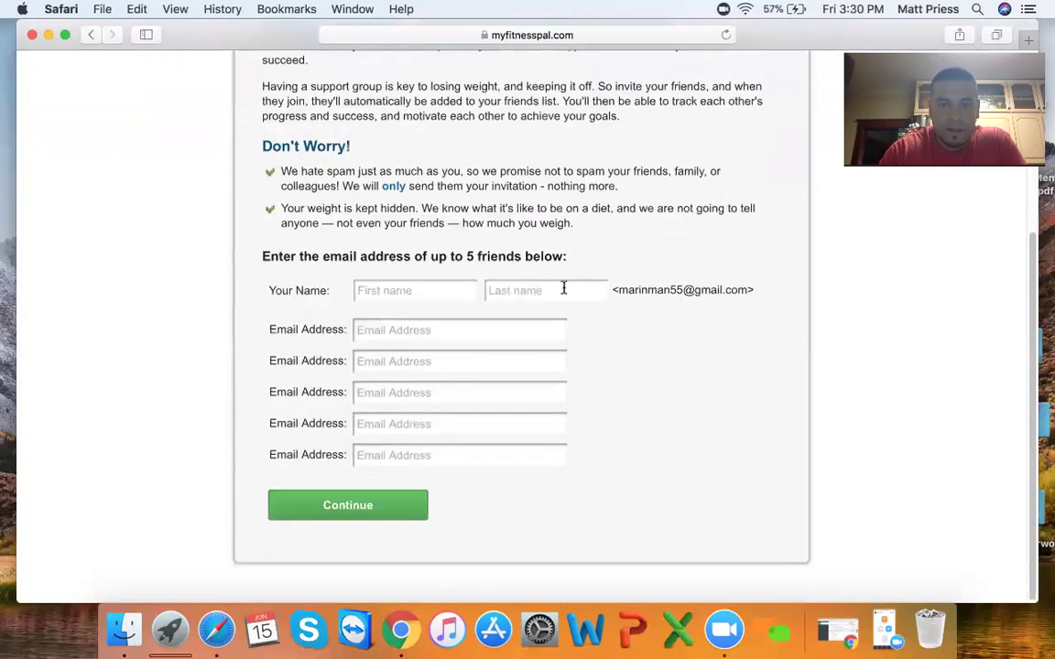
left_click(394, 511)
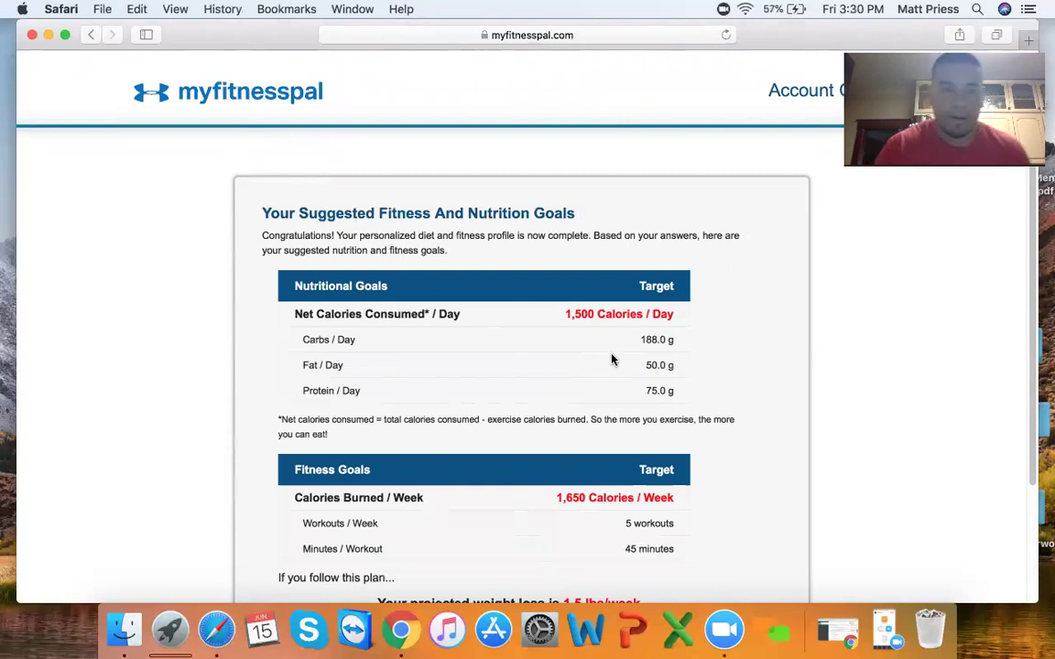
scroll(612, 359, "down", 2)
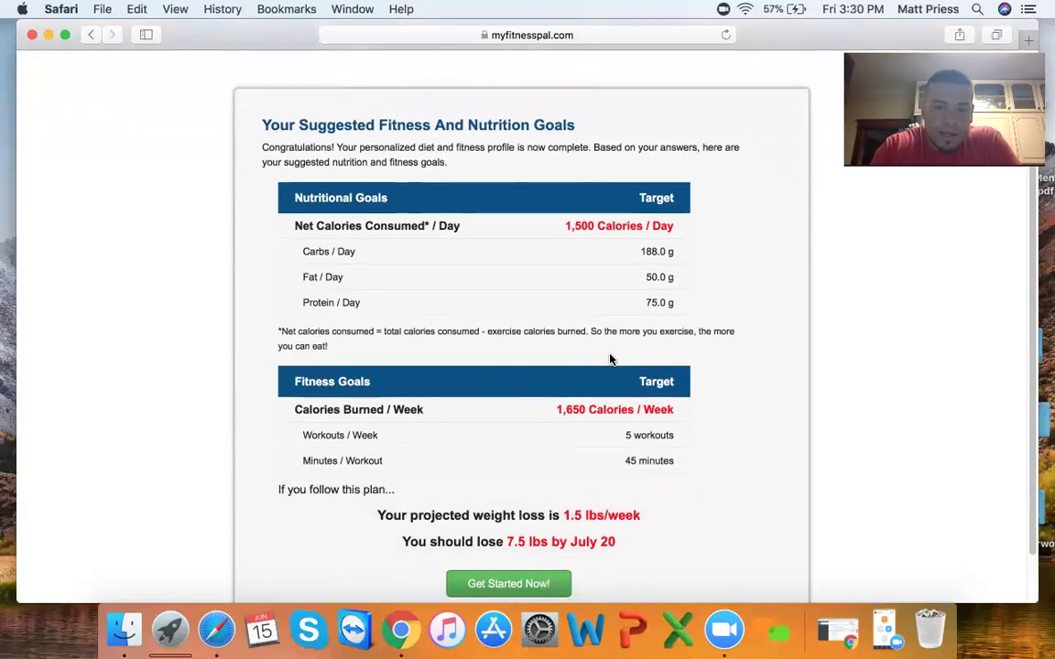
scroll(609, 362, "down", 1)
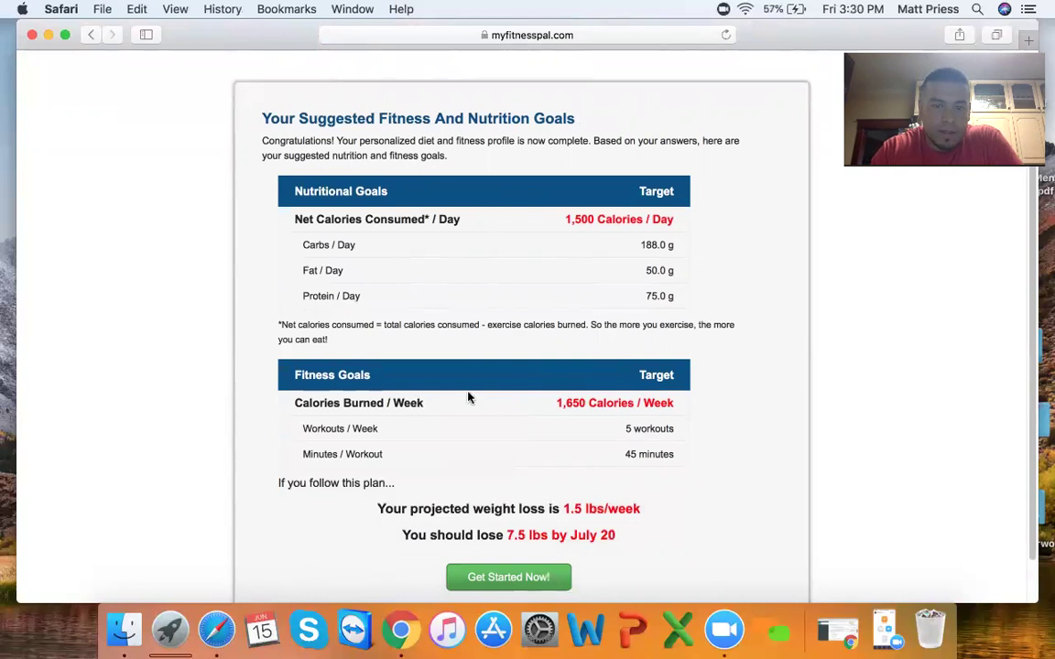
scroll(468, 397, "down", 1)
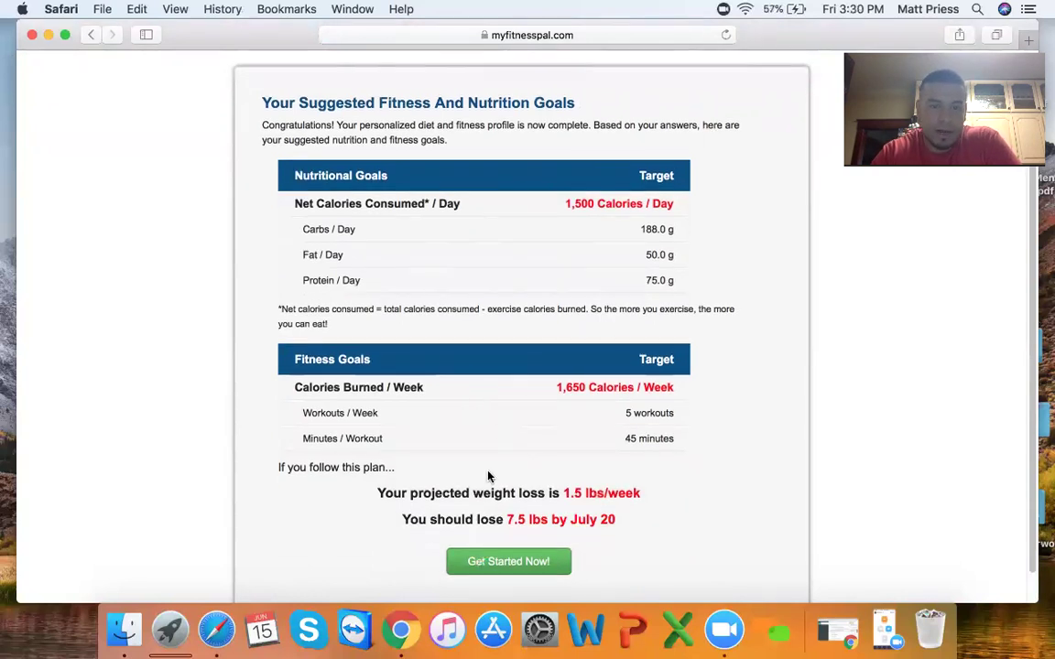
scroll(473, 377, "up", 3)
scroll(473, 376, "down", 4)
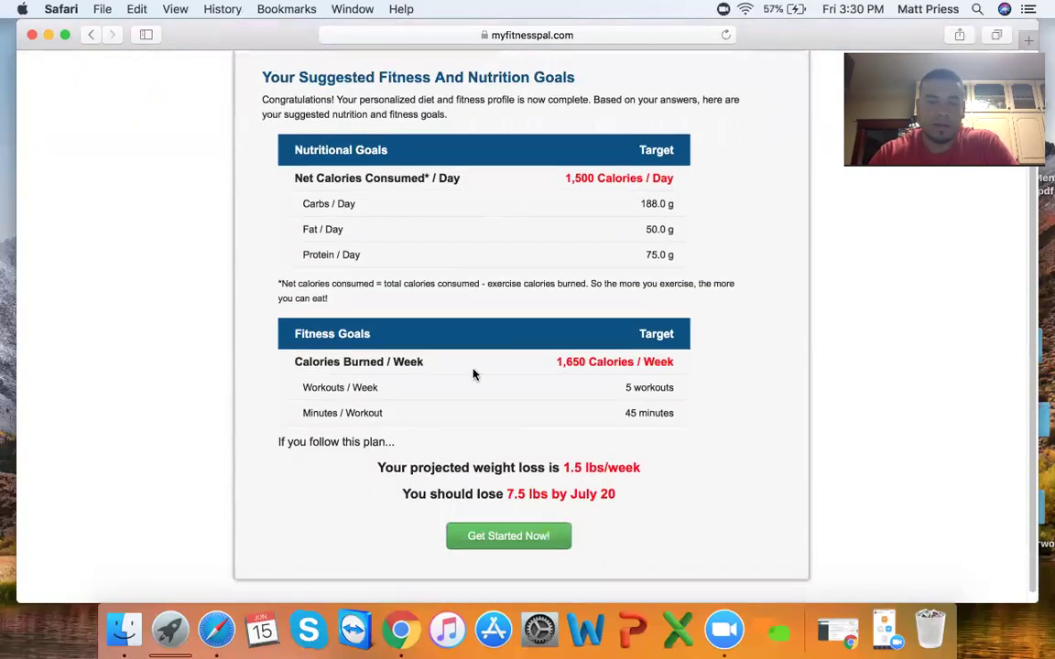
scroll(474, 373, "down", 1)
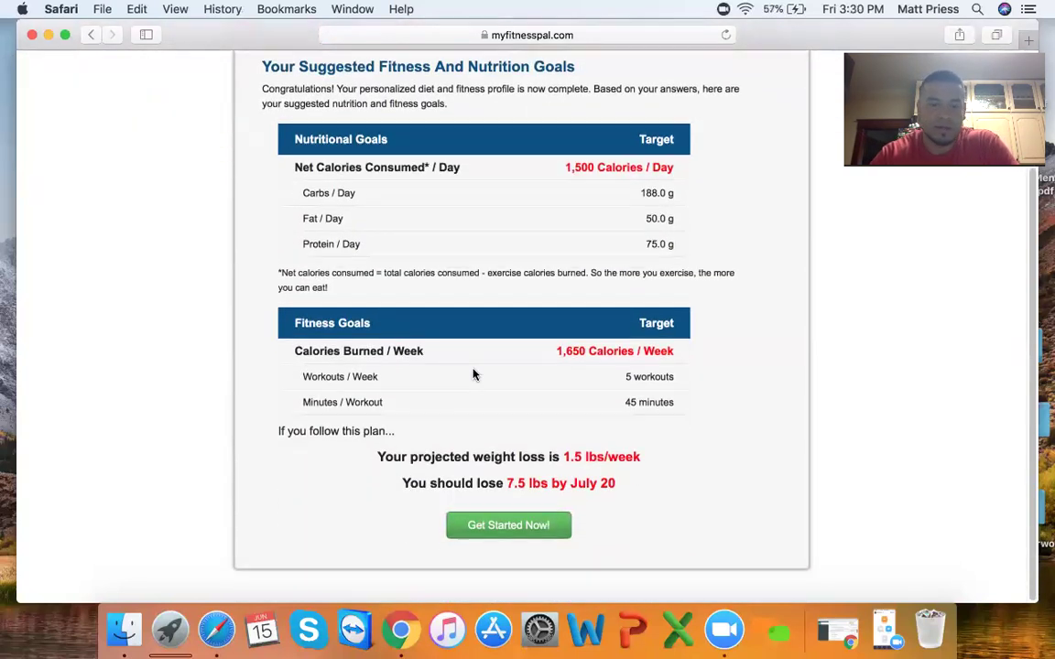
- Accept the suggested 1,500-calorie daily goals and go to the My Home dashboard
left_click(544, 526)
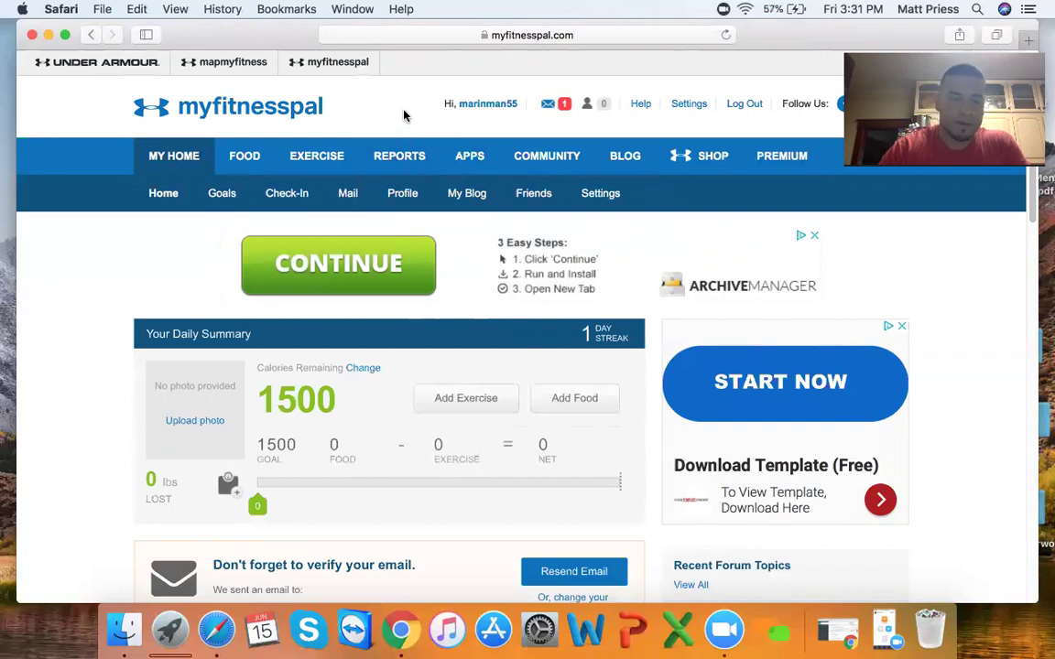
- Go to the Food Diary for Friday, June 15, 2018, with all meals empty
scroll(424, 129, "down", 8)
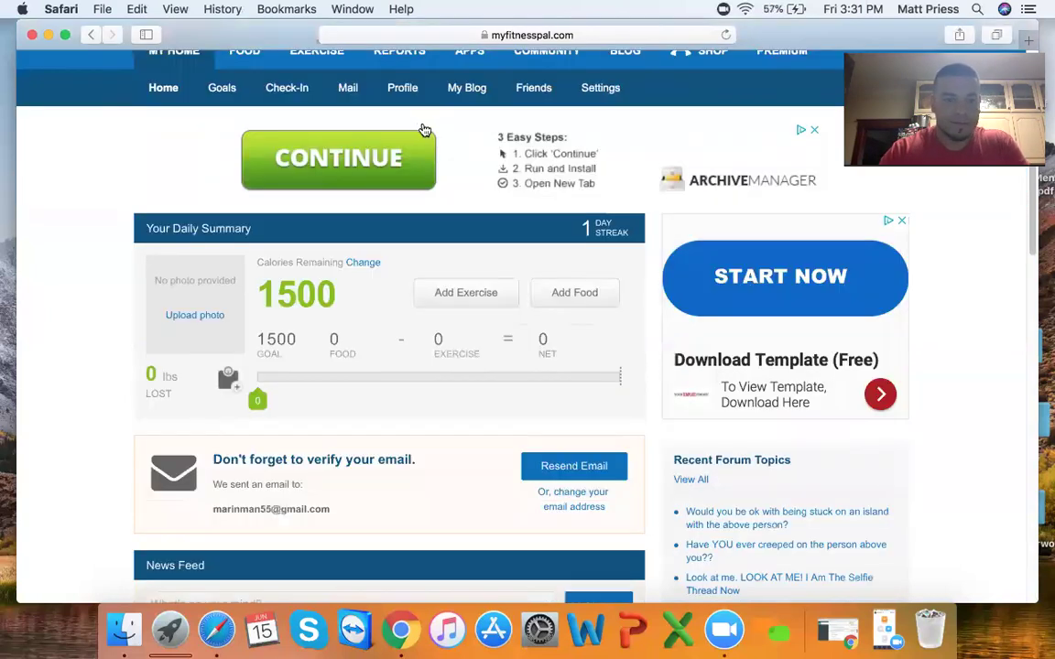
scroll(440, 156, "up", 6)
scroll(462, 186, "up", 3)
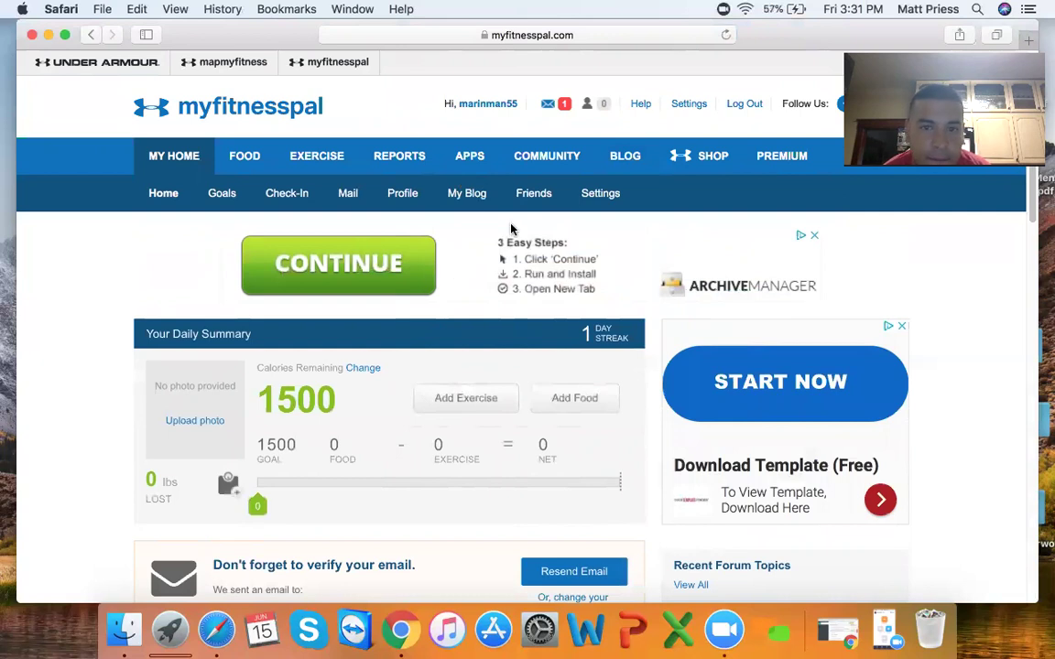
left_click(247, 160)
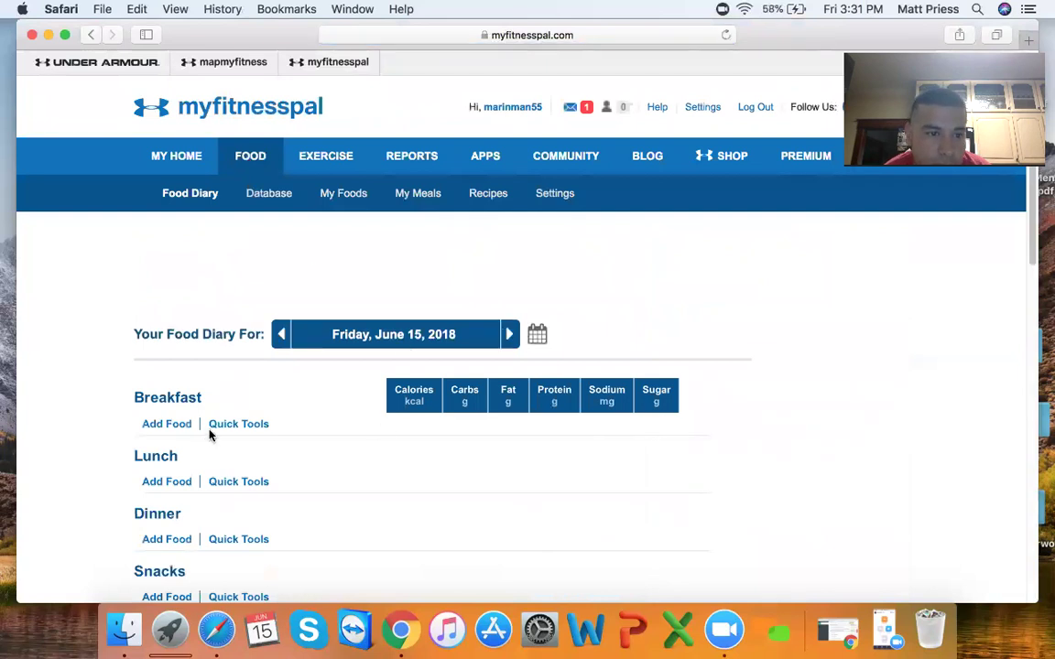
scroll(209, 434, "down", 3)
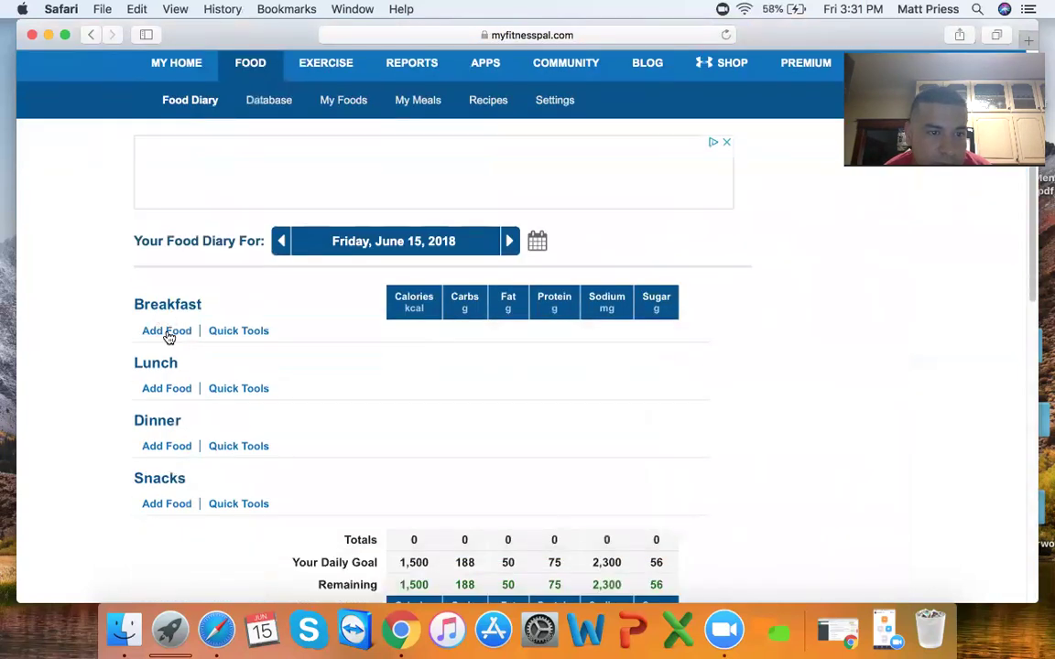
- Search 'egg white' for Breakfast and select Egg Whites (100 g, 48 calories) at 1.0 serving
left_click(166, 333)
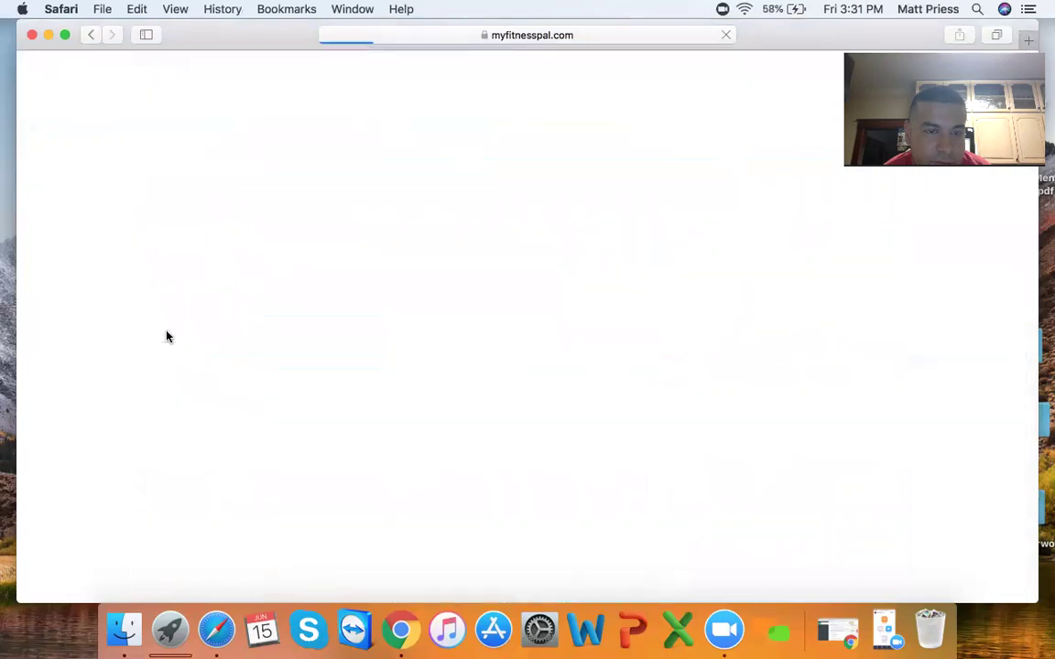
scroll(457, 365, "down", 10)
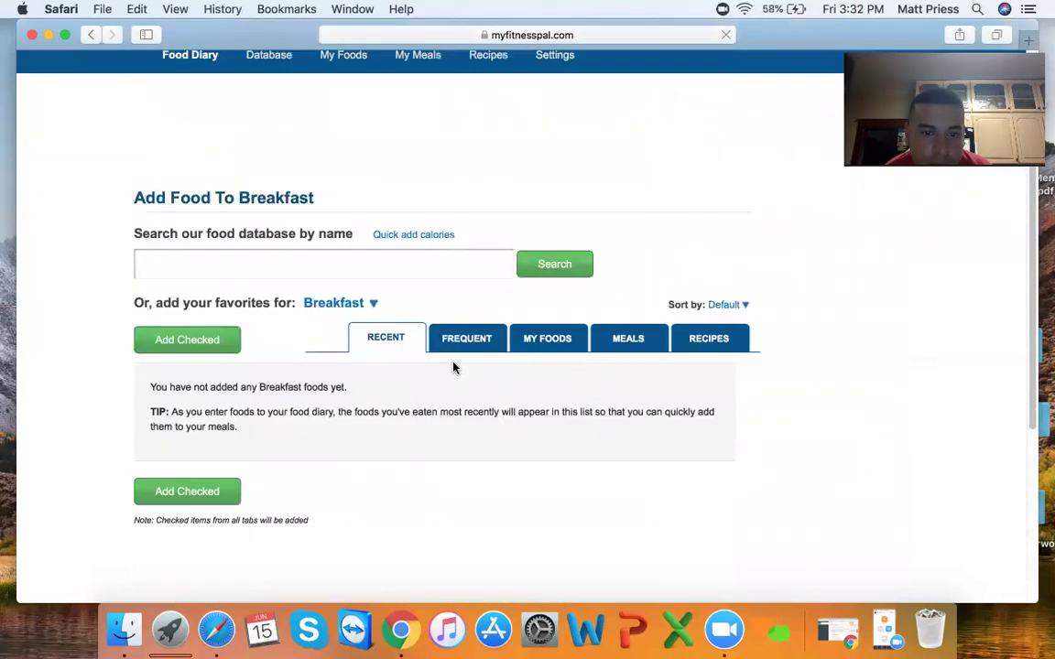
scroll(370, 370, "up", 8)
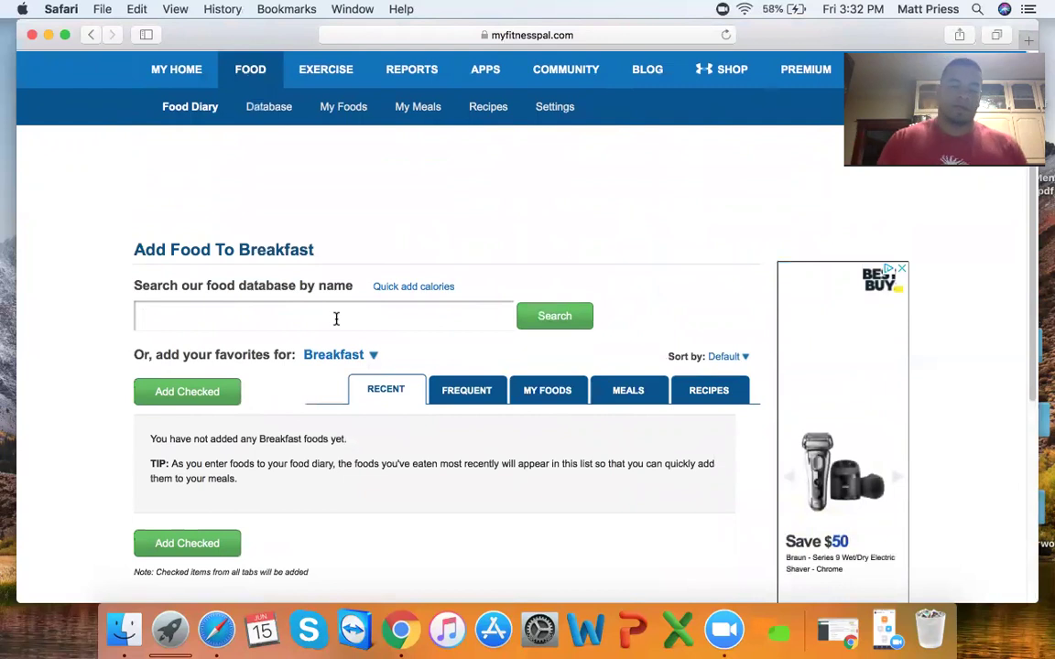
type("egg whites")
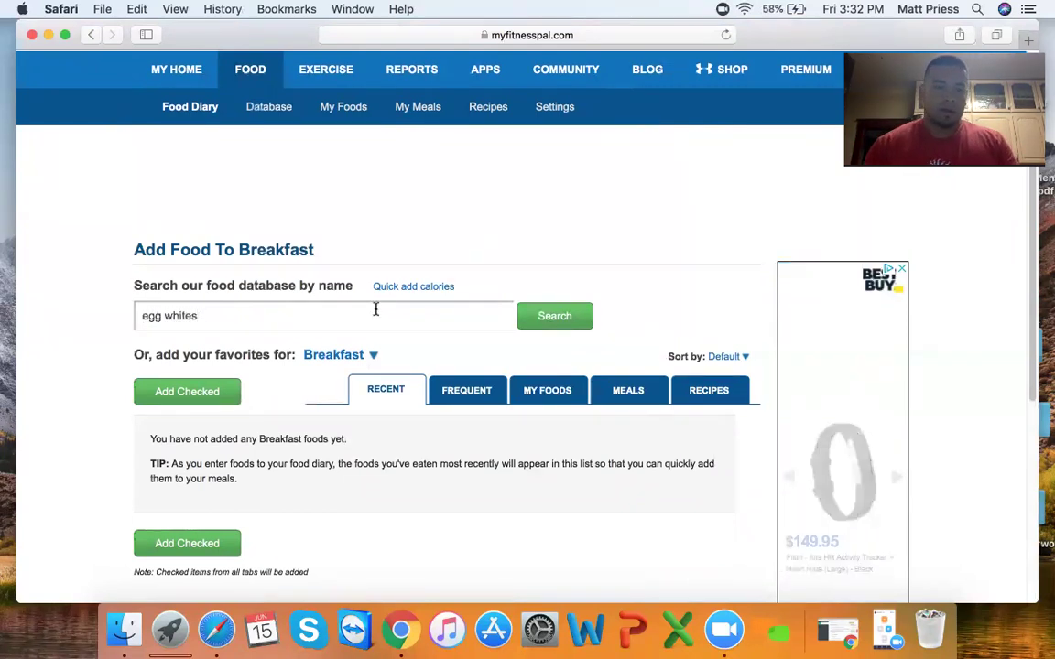
left_click(573, 320)
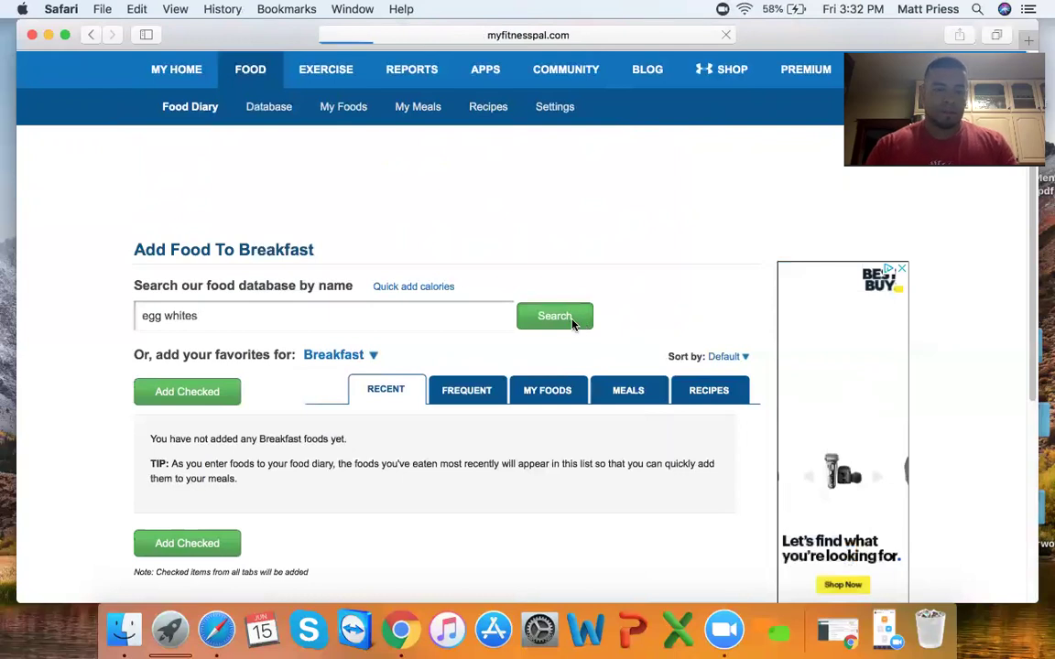
scroll(459, 396, "down", 4)
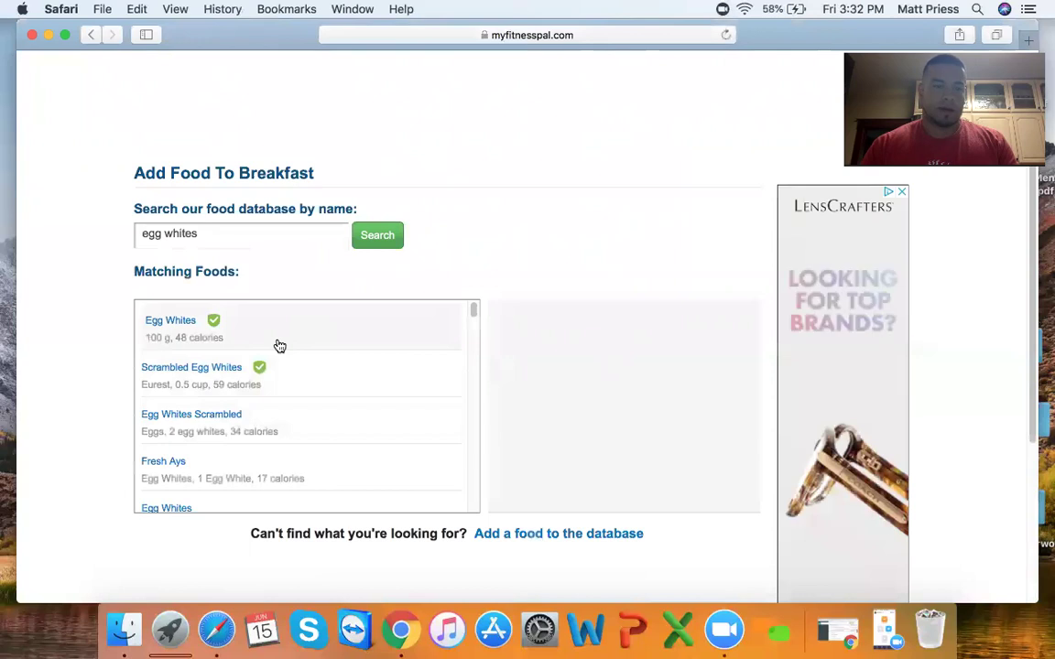
left_click(279, 346)
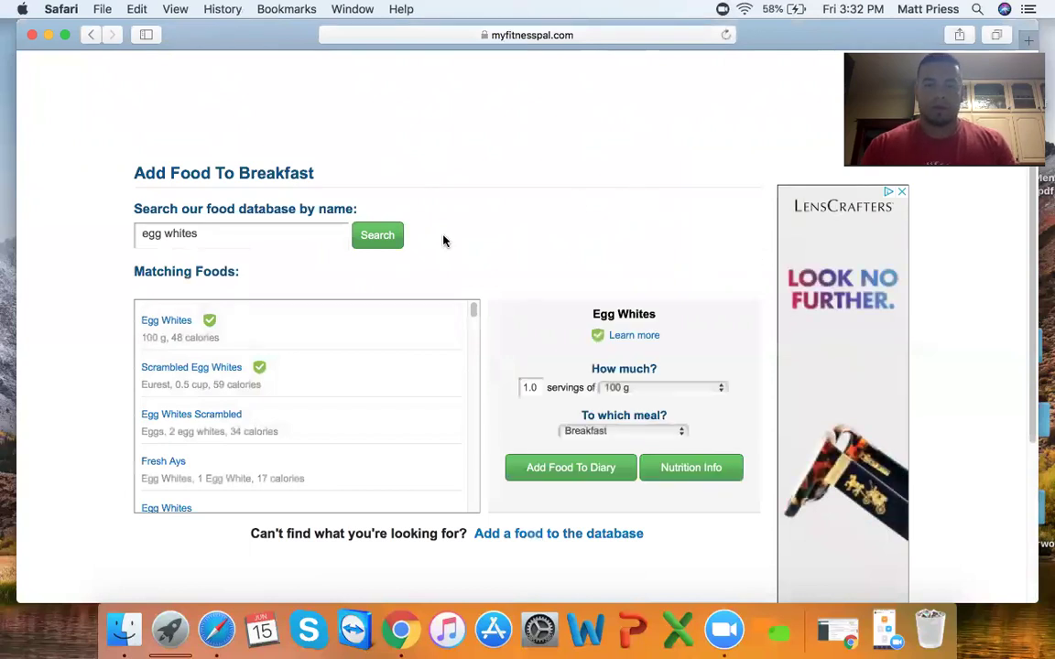
scroll(499, 238, "down", 3)
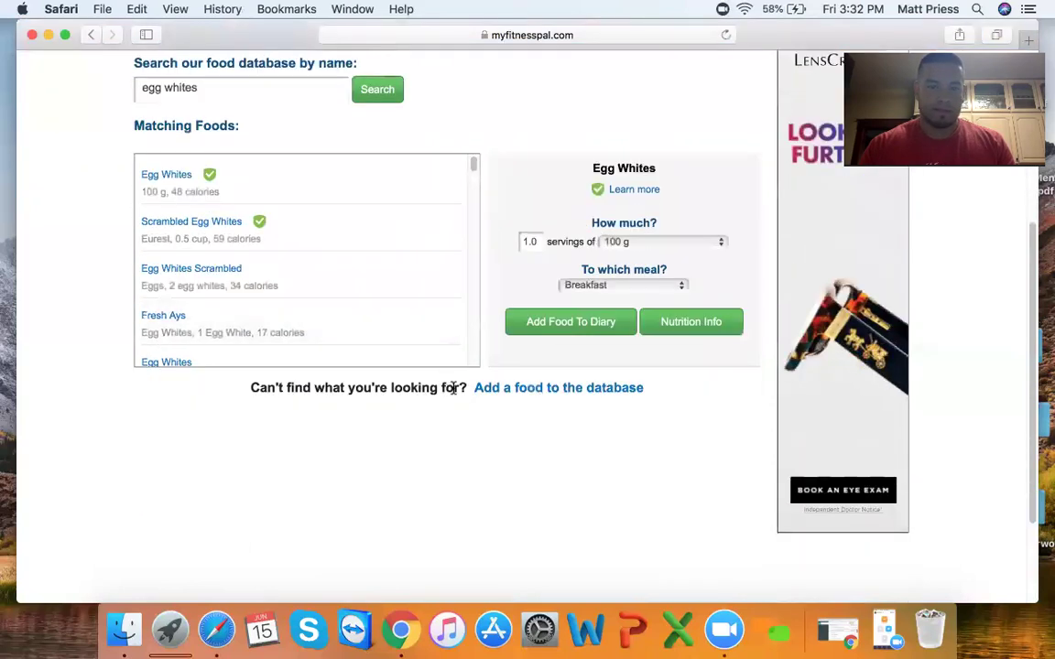
scroll(359, 465, "up", 5)
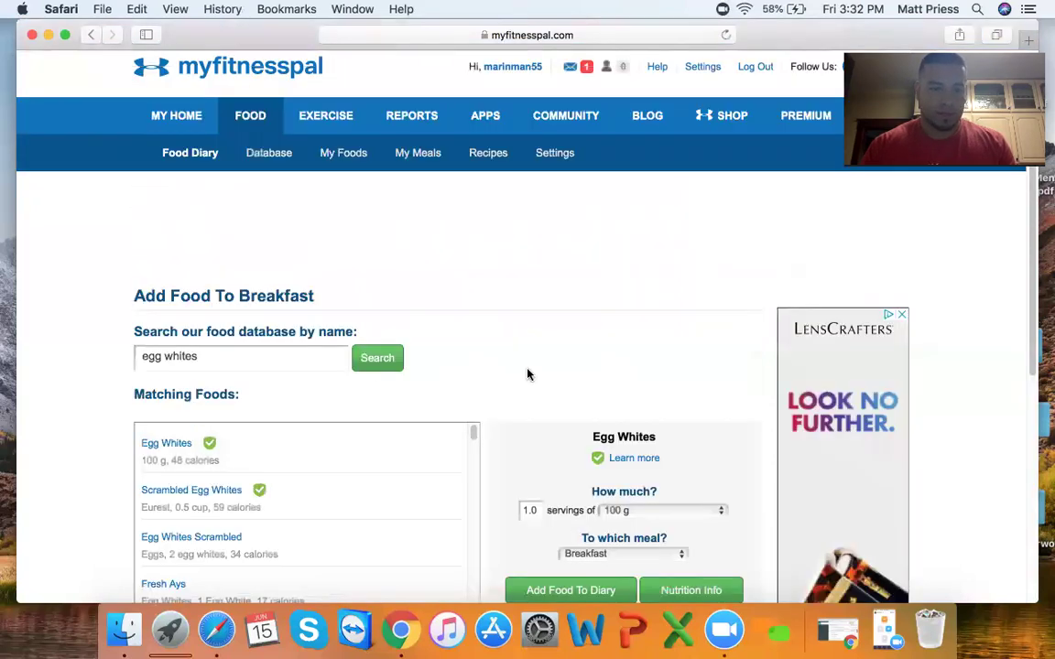
scroll(607, 471, "down", 3)
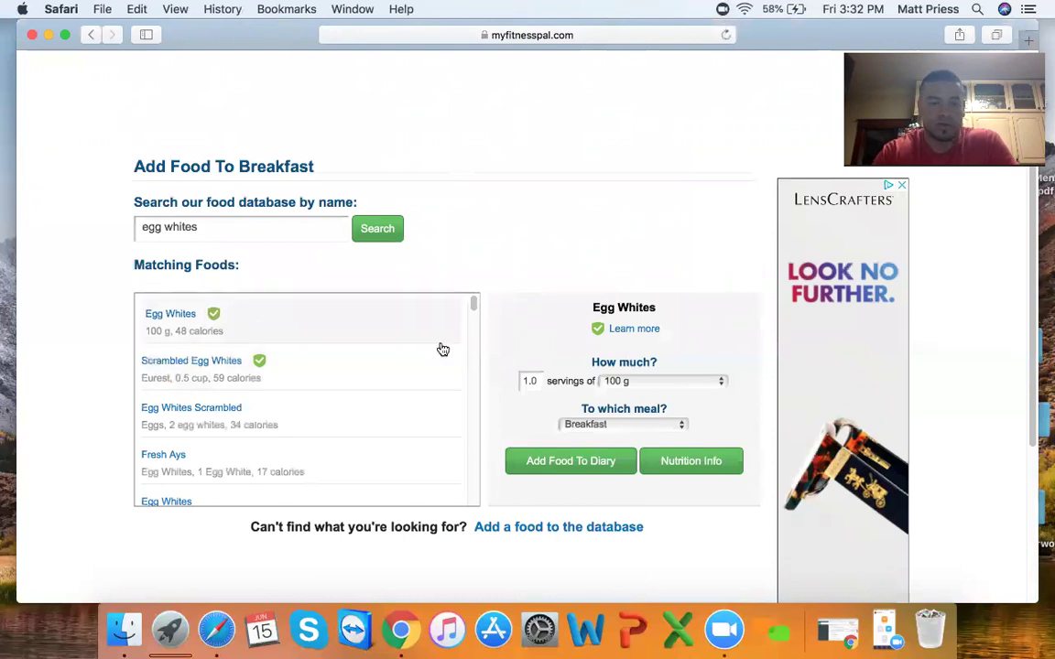
- Log Egg Whites, 100 g to Breakfast and review the diary totals showing 1,452 calories remaining
left_click(550, 463)
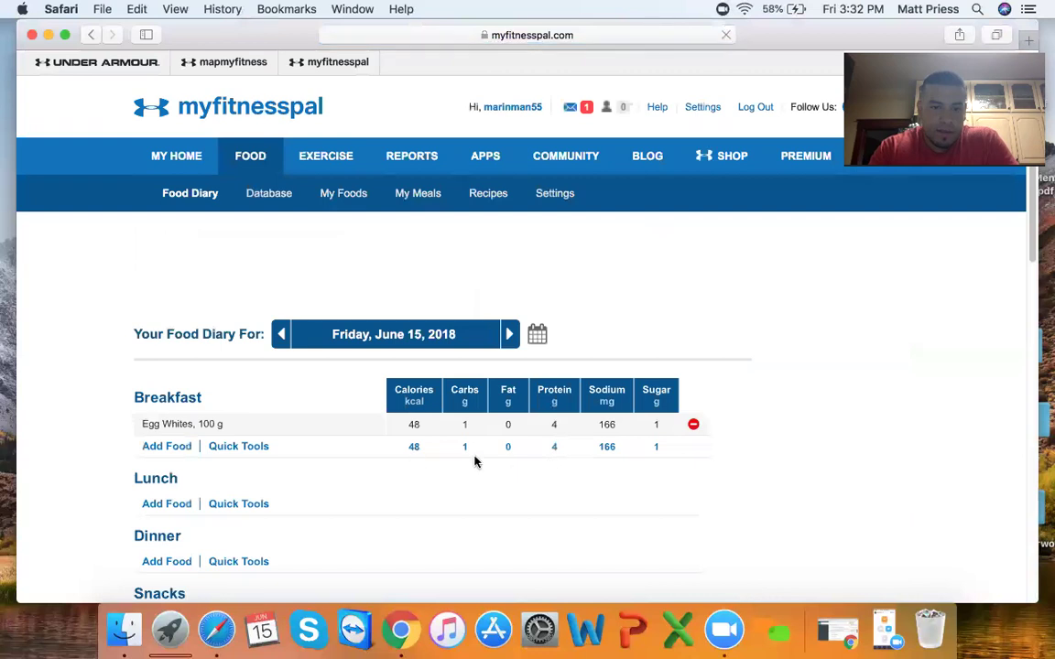
scroll(421, 430, "down", 1)
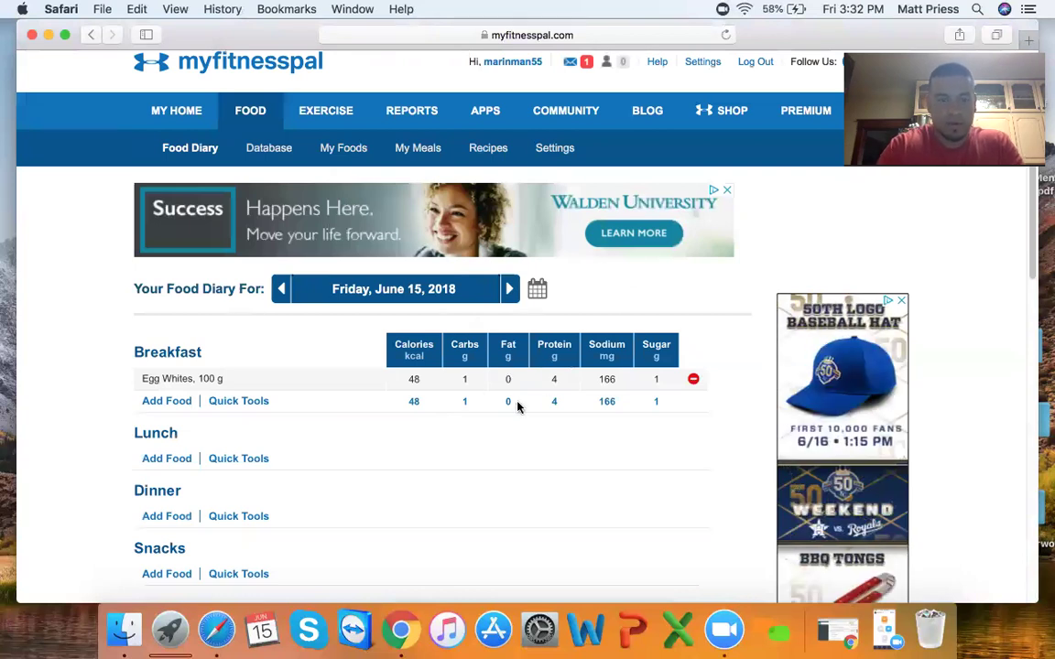
scroll(470, 440, "down", 5)
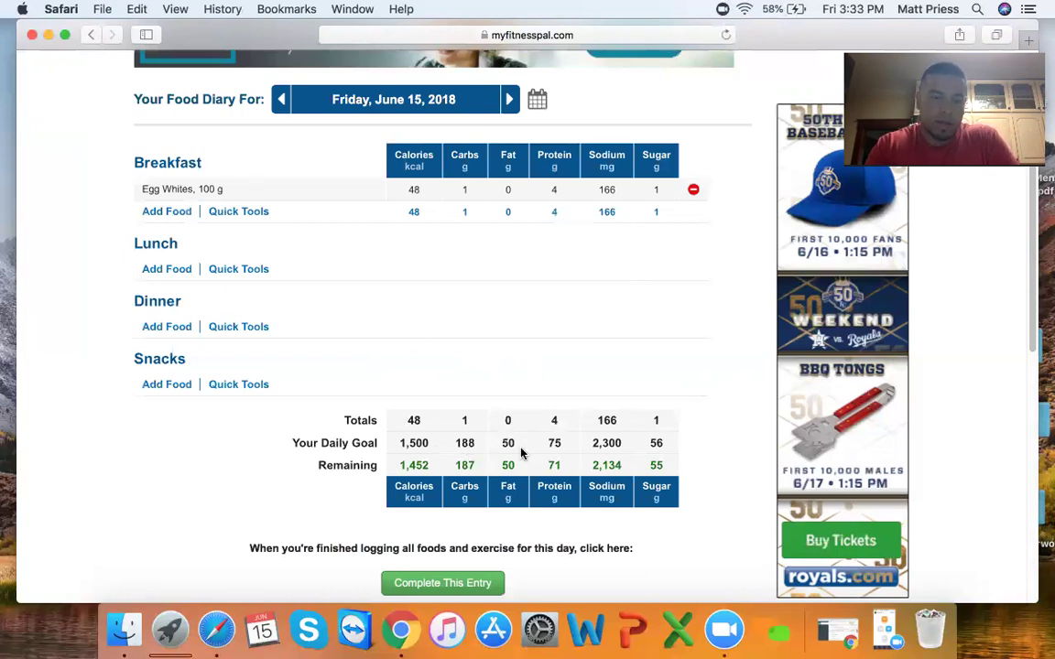
scroll(504, 465, "down", 2)
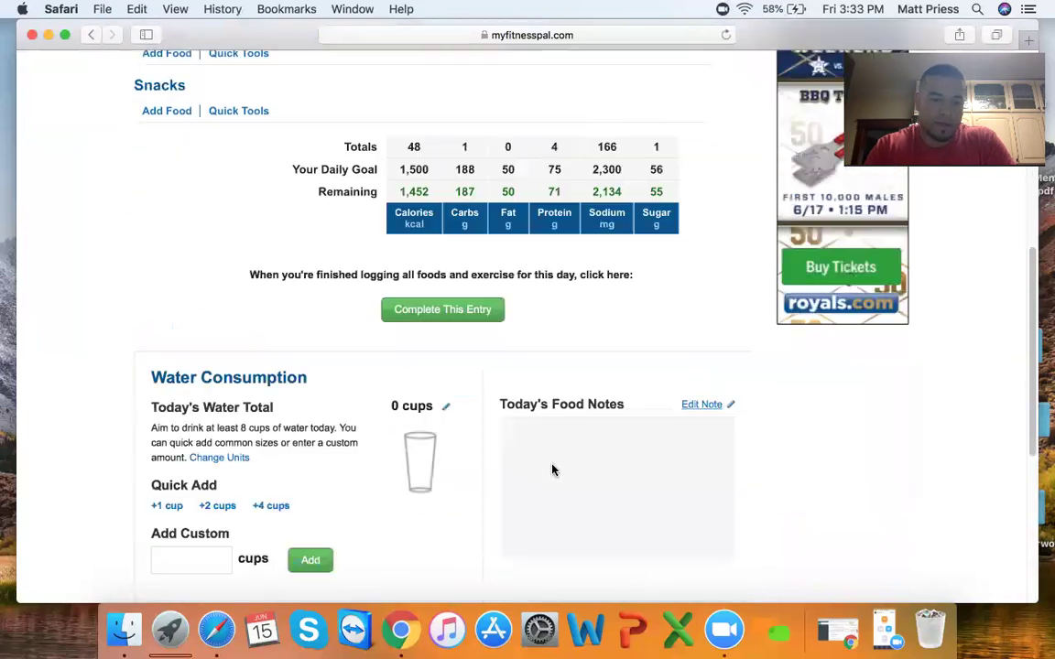
scroll(545, 472, "down", 2)
scroll(446, 506, "up", 4)
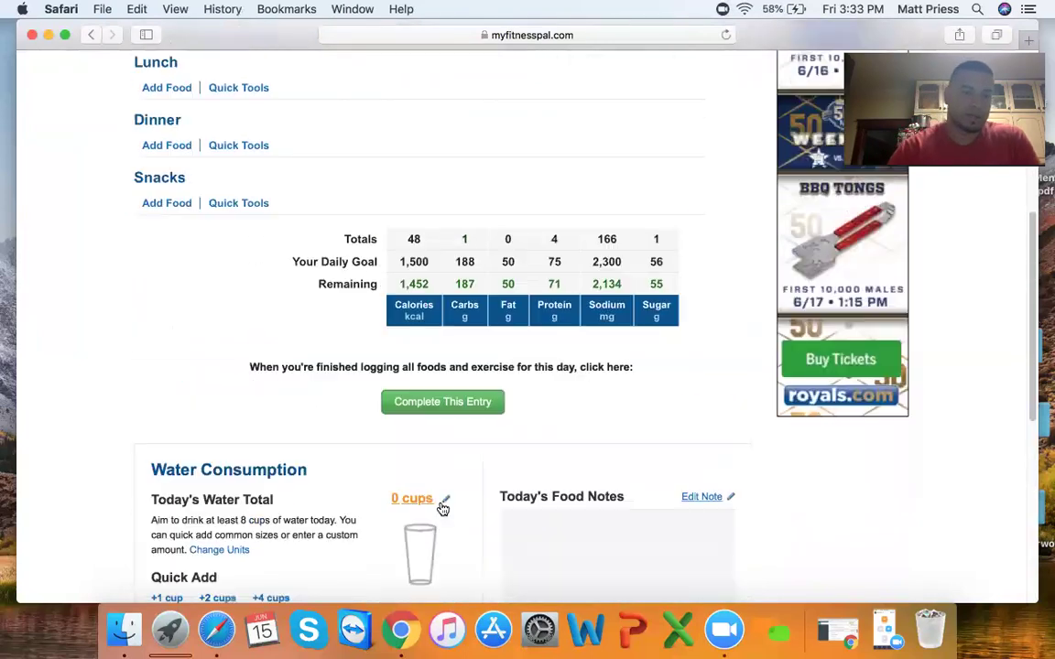
scroll(443, 509, "down", 1)
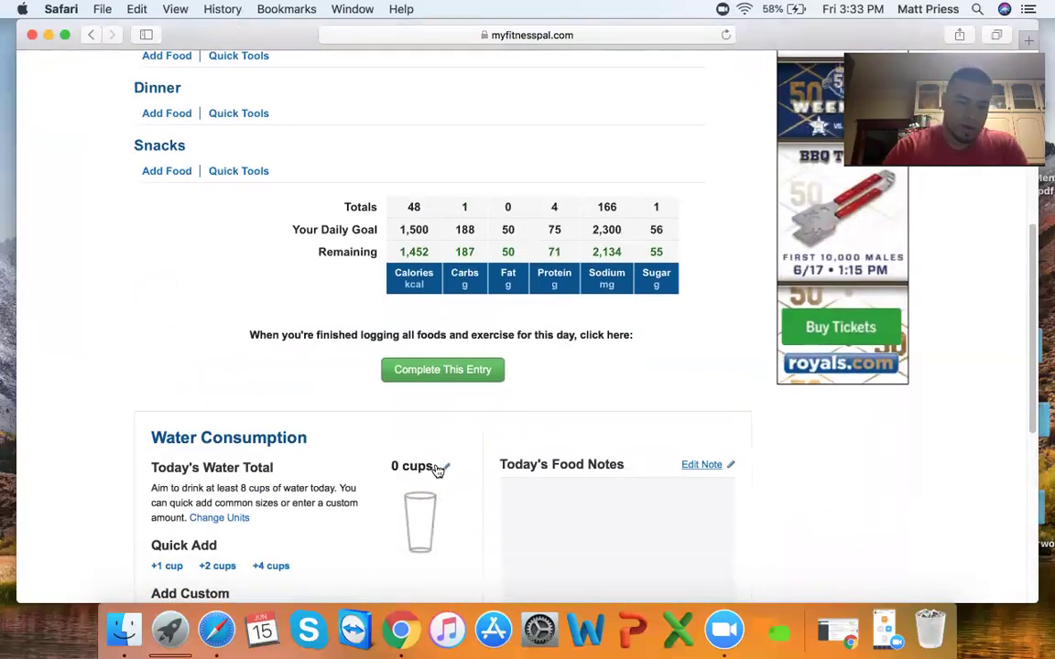
scroll(358, 442, "up", 4)
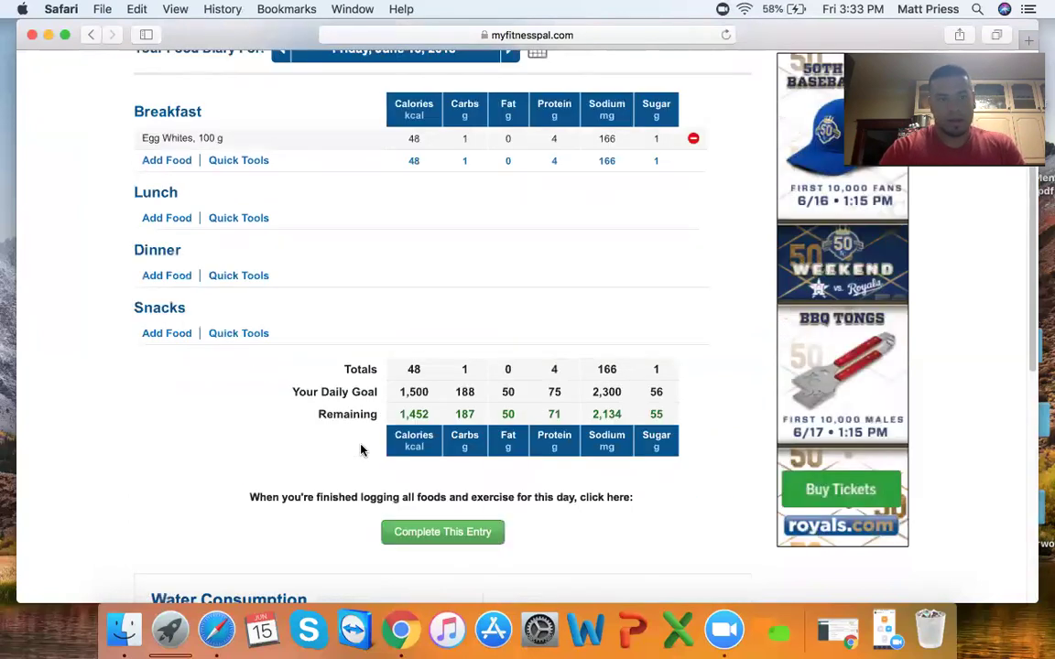
scroll(361, 450, "up", 4)
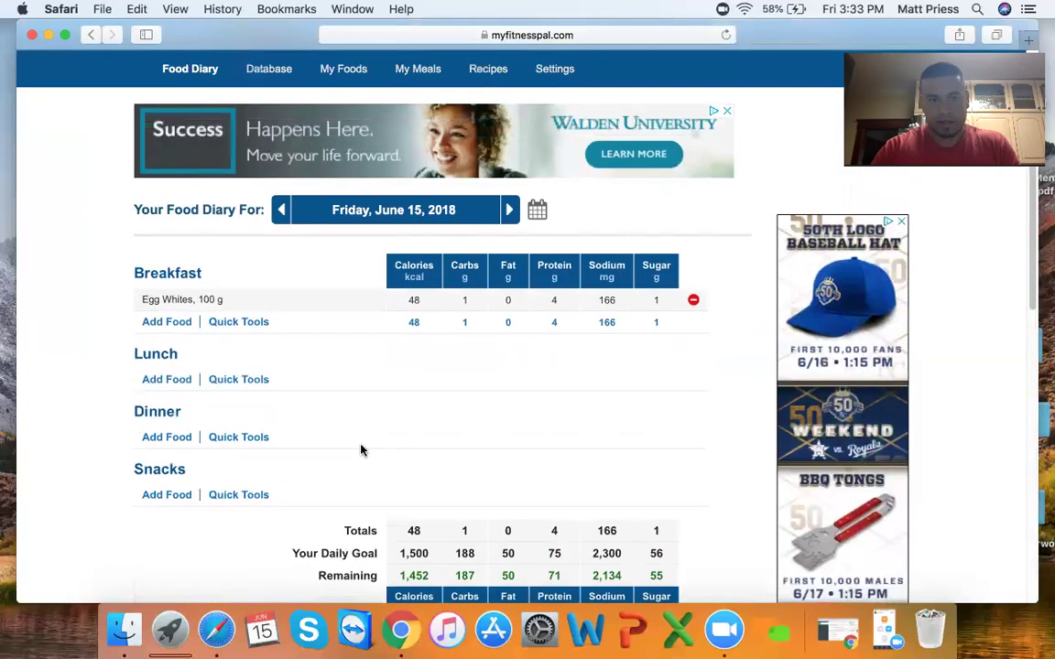
scroll(360, 450, "up", 1)
scroll(361, 450, "down", 2)
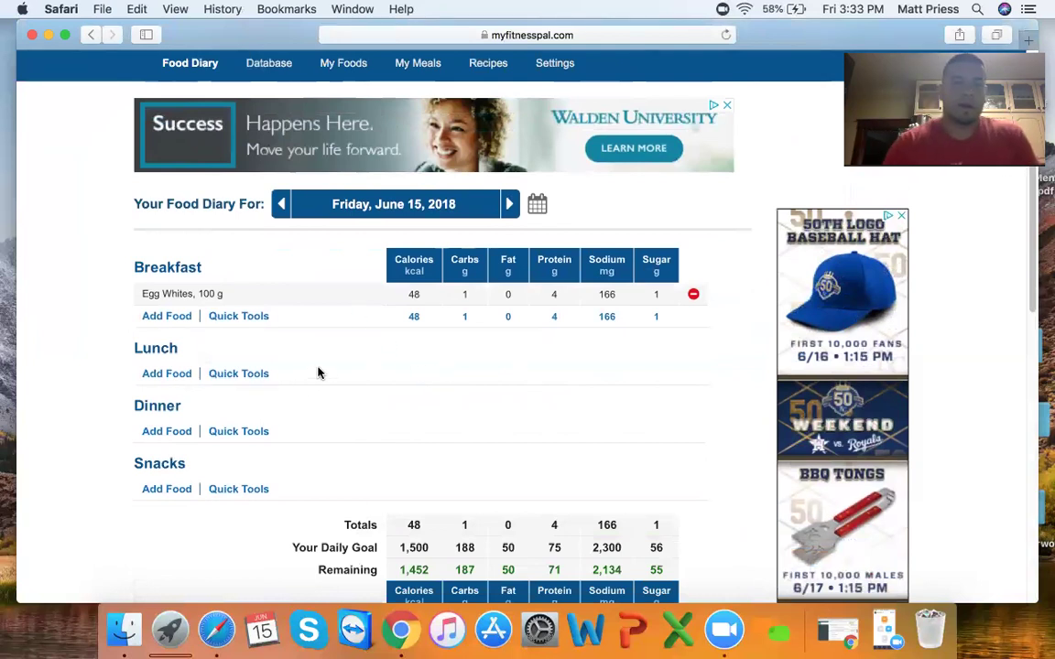
scroll(319, 373, "up", 3)
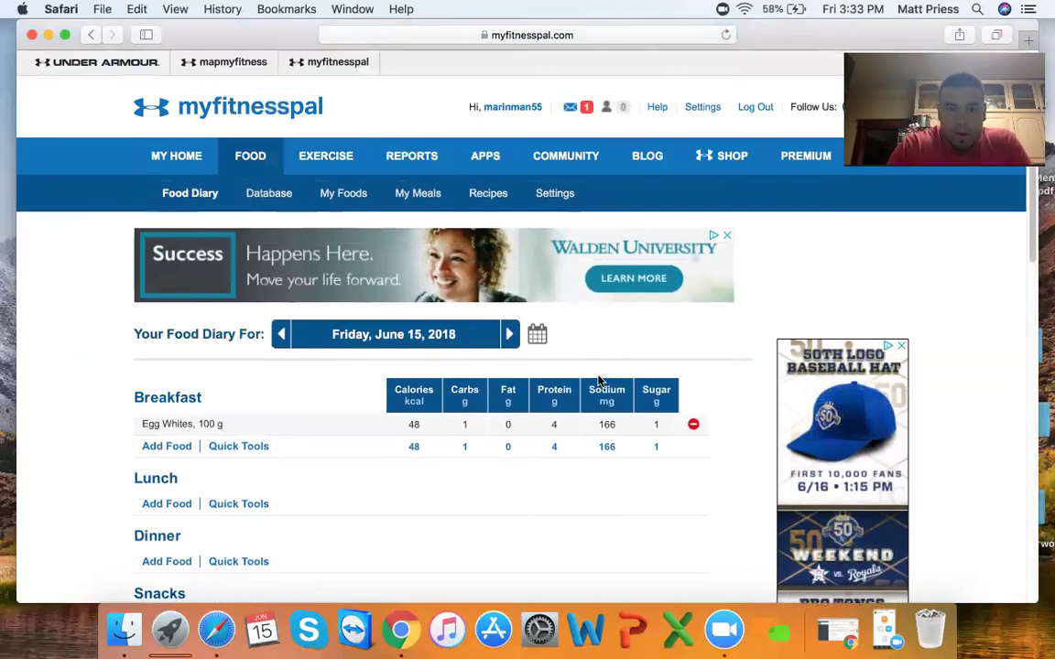
scroll(371, 403, "down", 2)
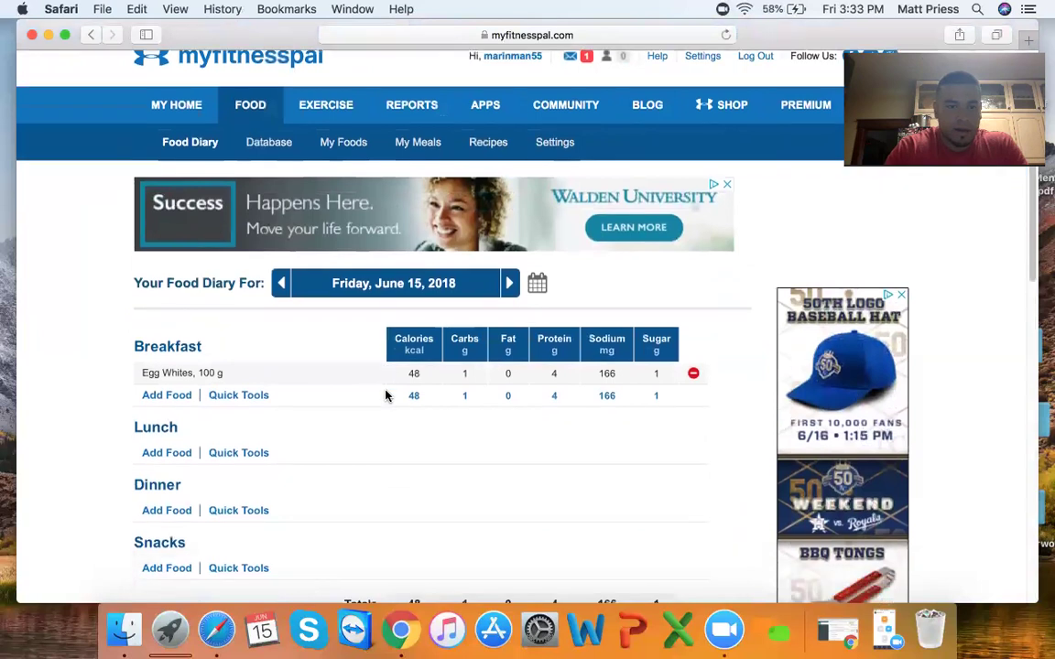
scroll(386, 396, "down", 2)
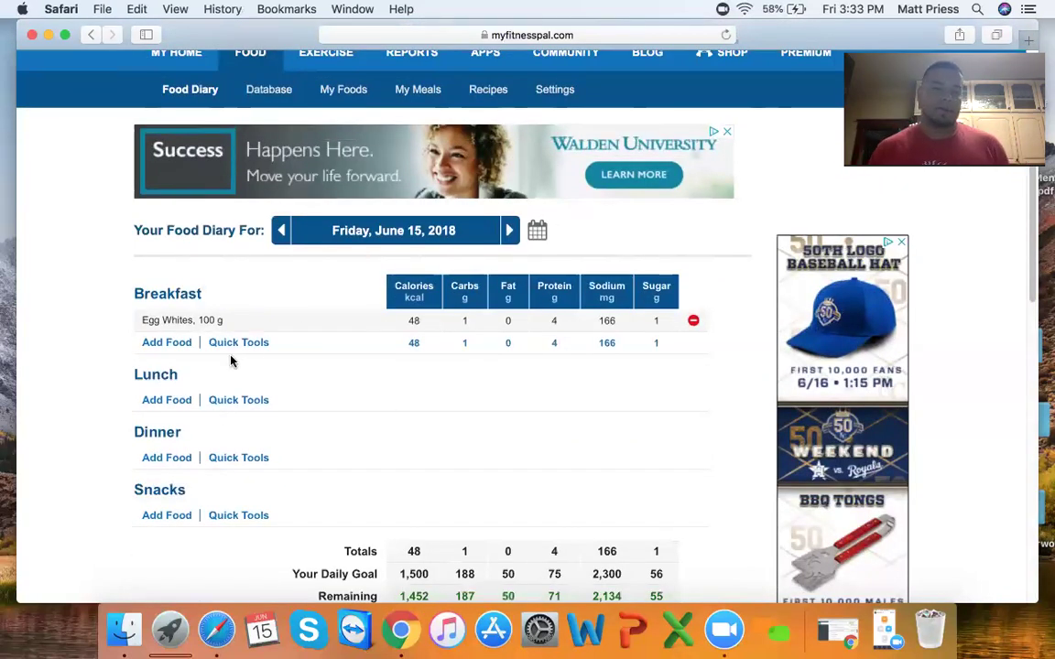
- Bring up the Add Food To Lunch page and look over its empty recent Lunch foods
left_click(172, 402)
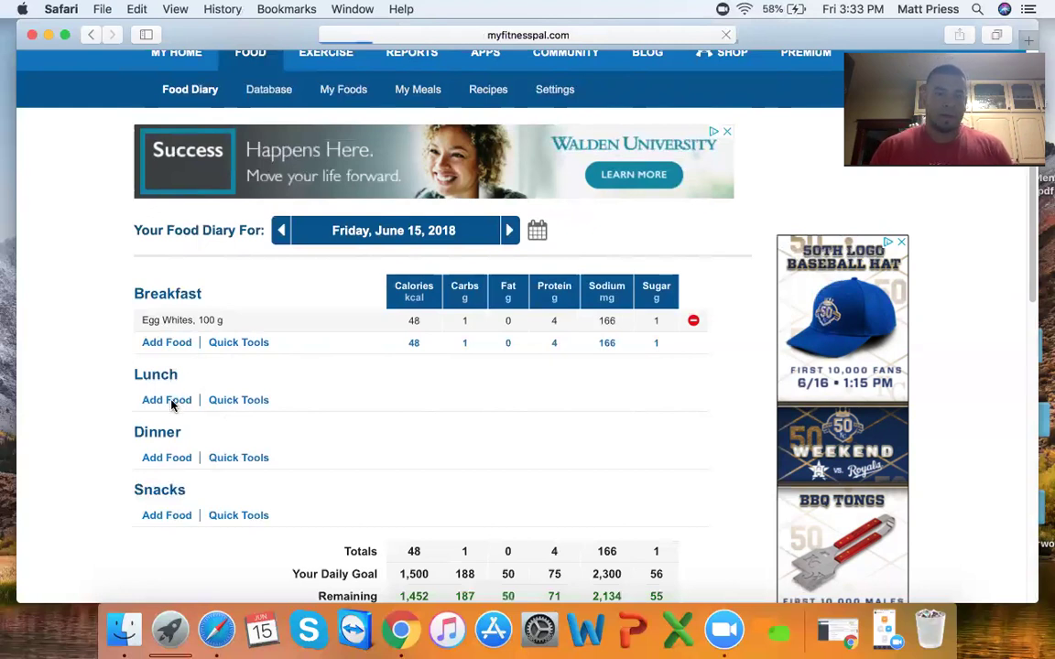
scroll(596, 382, "down", 3)
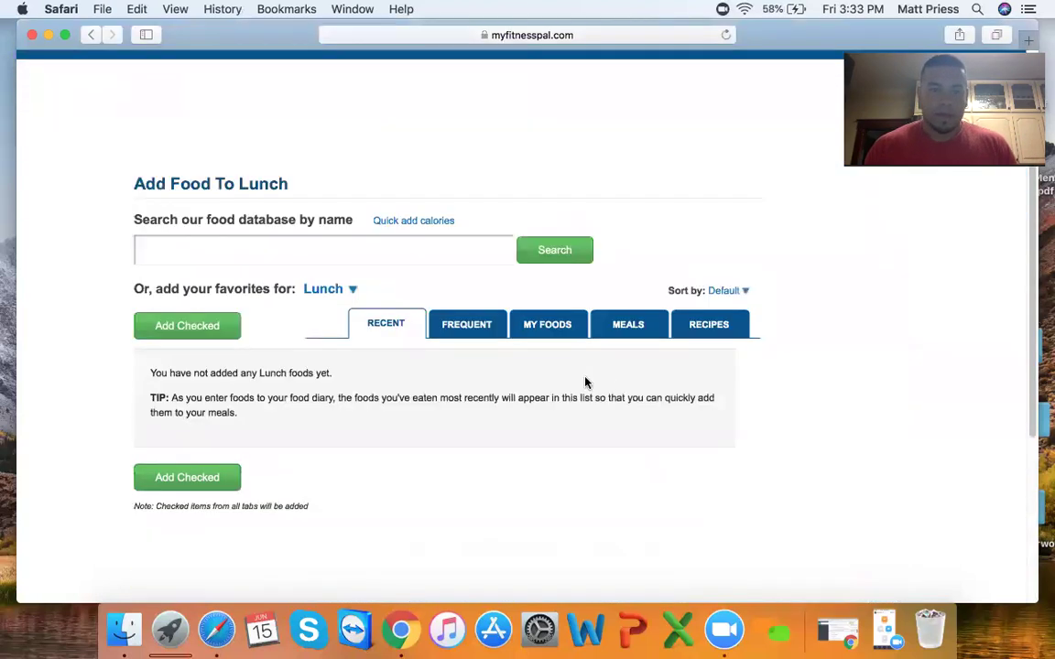
scroll(528, 379, "up", 3)
scroll(529, 378, "down", 1)
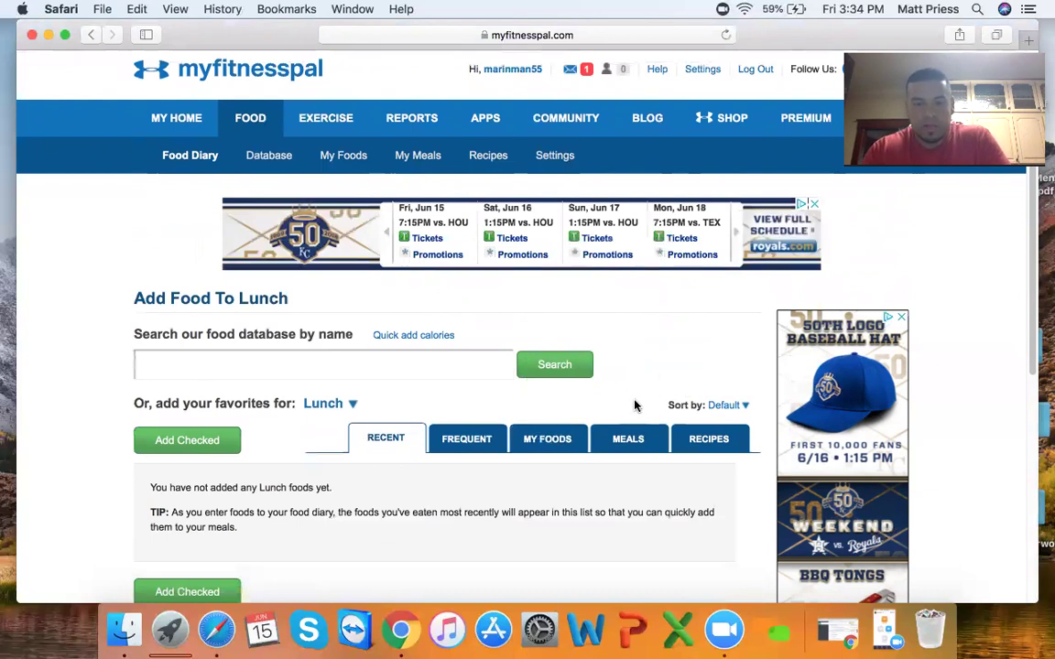
scroll(636, 400, "down", 5)
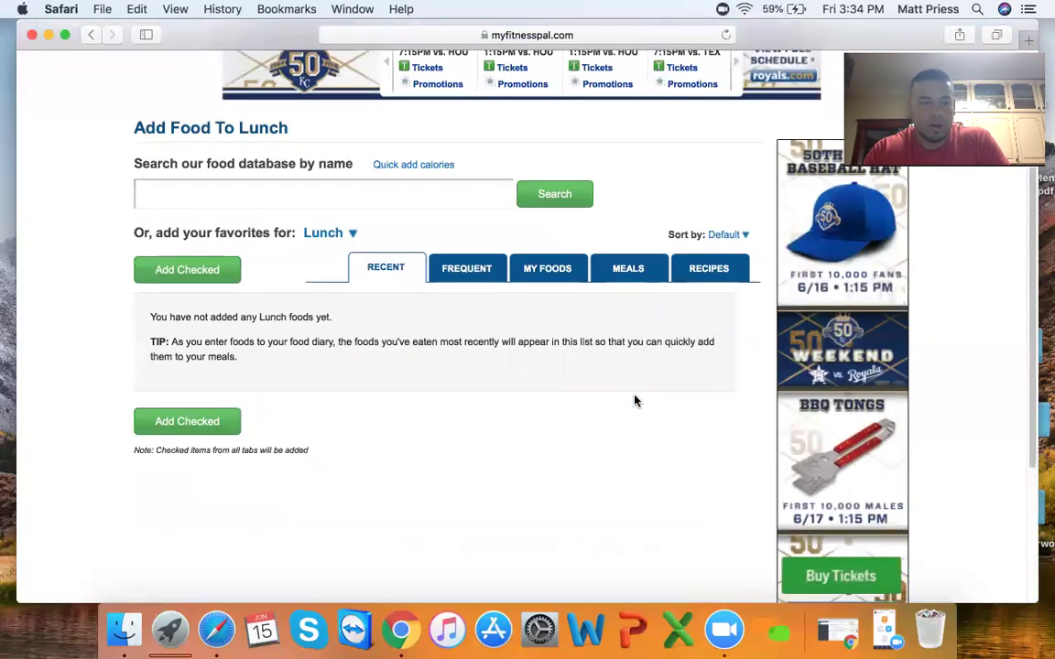
scroll(634, 403, "up", 3)
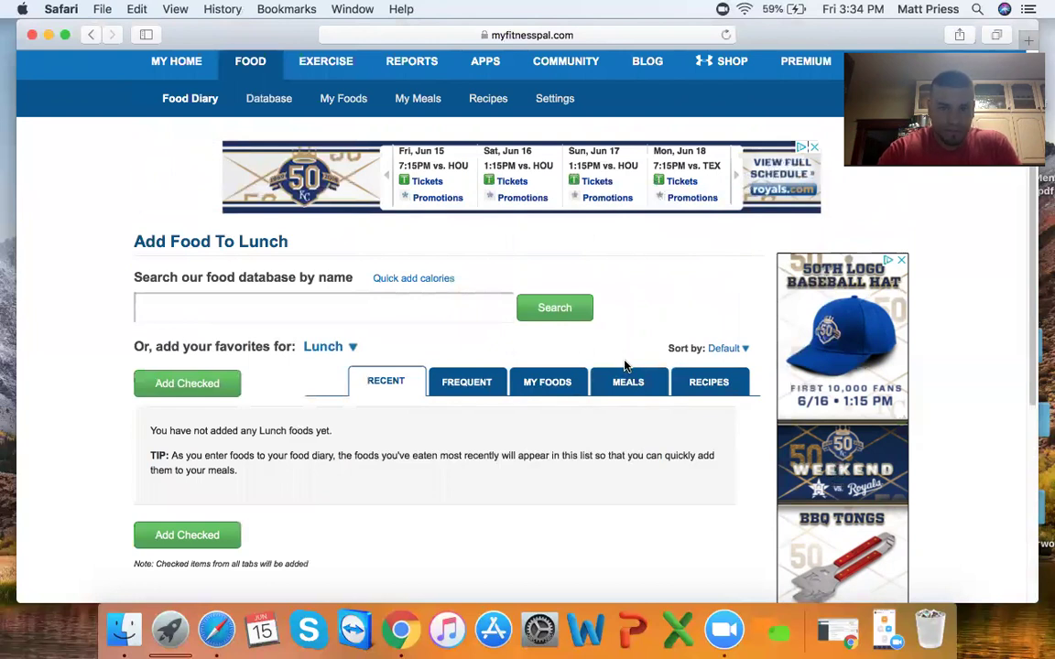
scroll(451, 431, "up", 3)
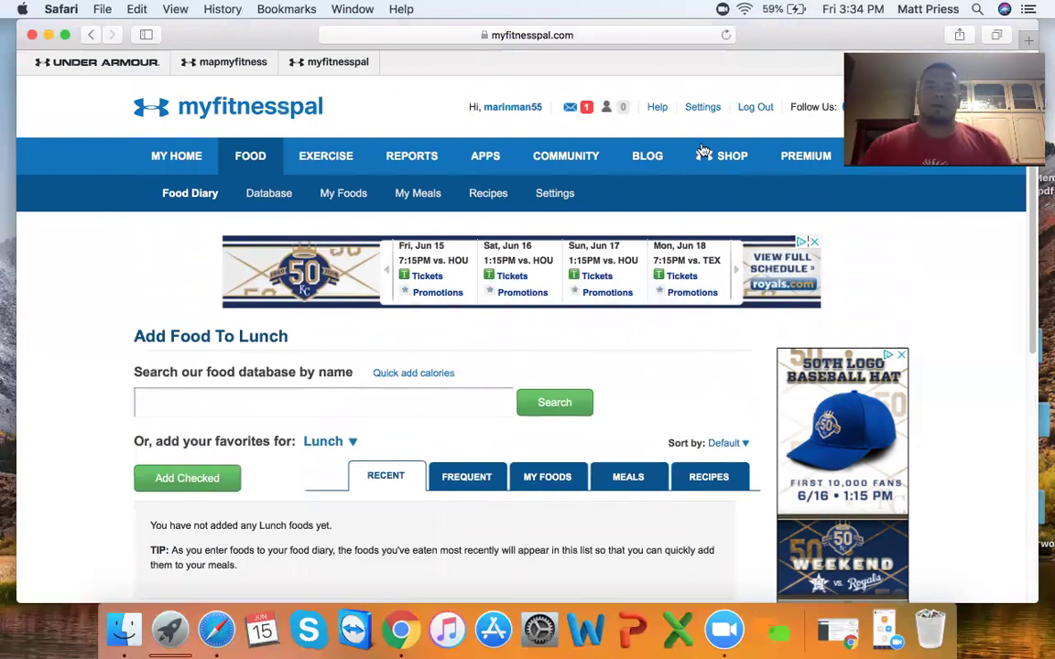
- Check the empty friend requests list, then go to the account Settings page
left_click(621, 110)
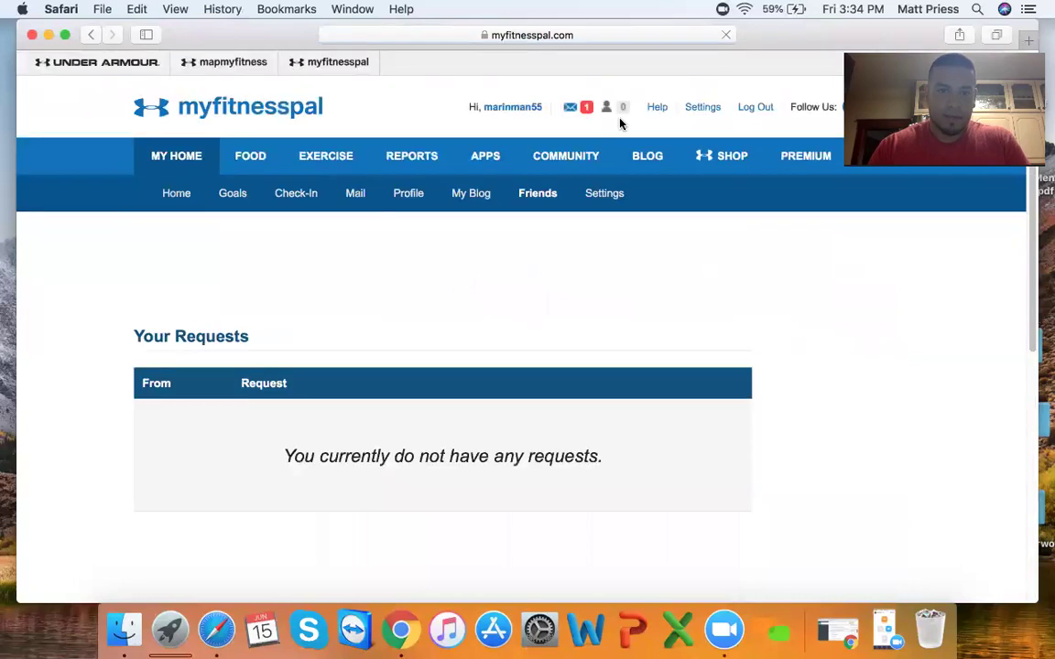
left_click(701, 109)
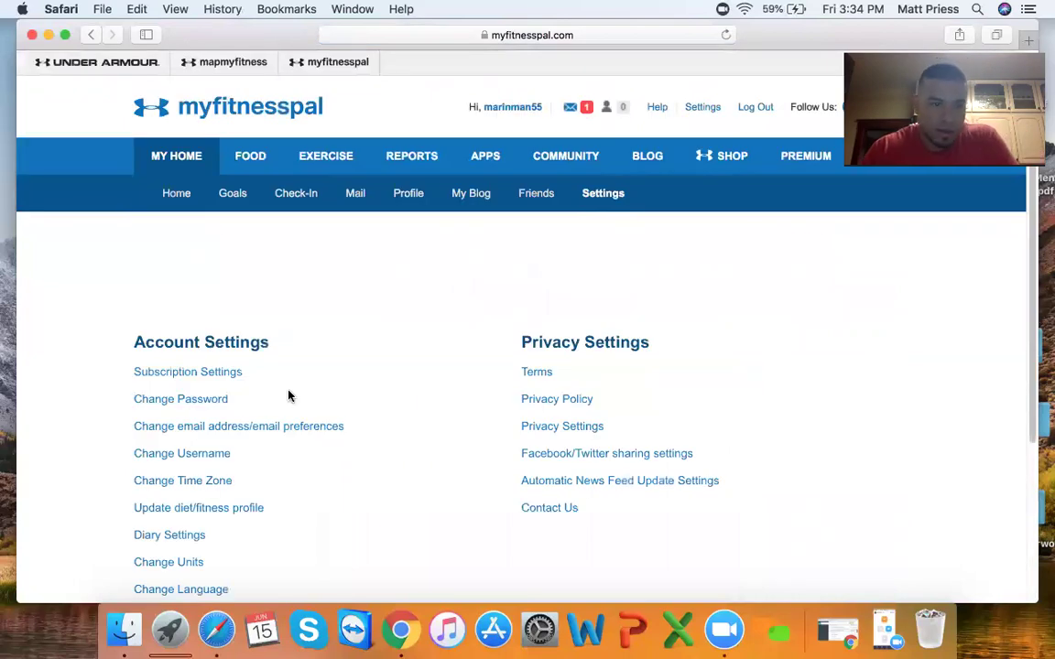
scroll(289, 396, "down", 3)
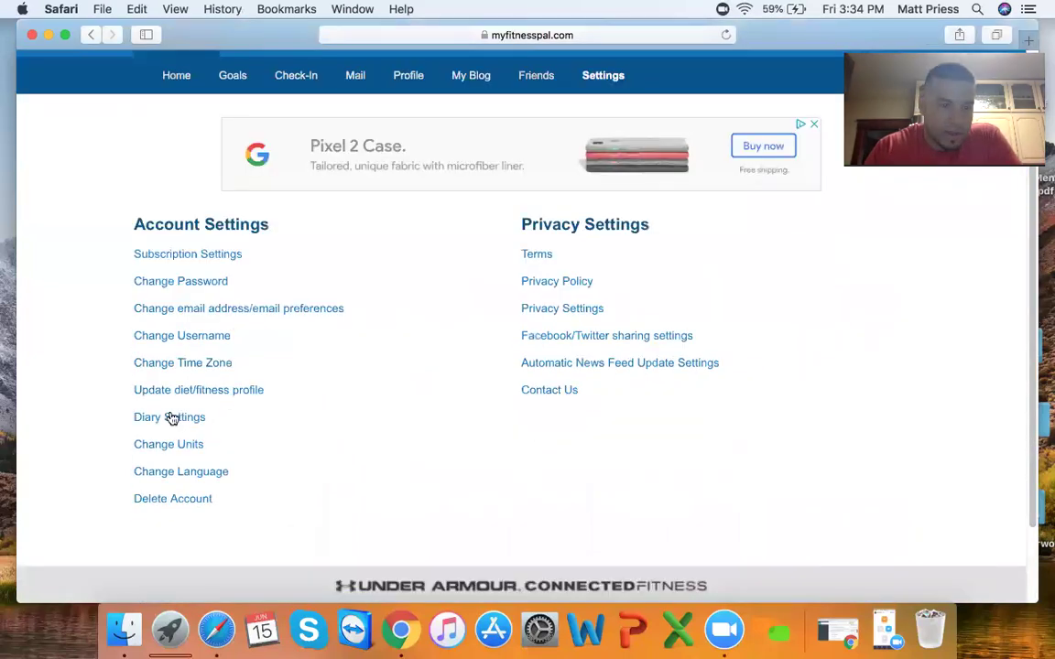
- In Diary Settings, set Diary Sharing to Friends Only and save the change
left_click(171, 419)
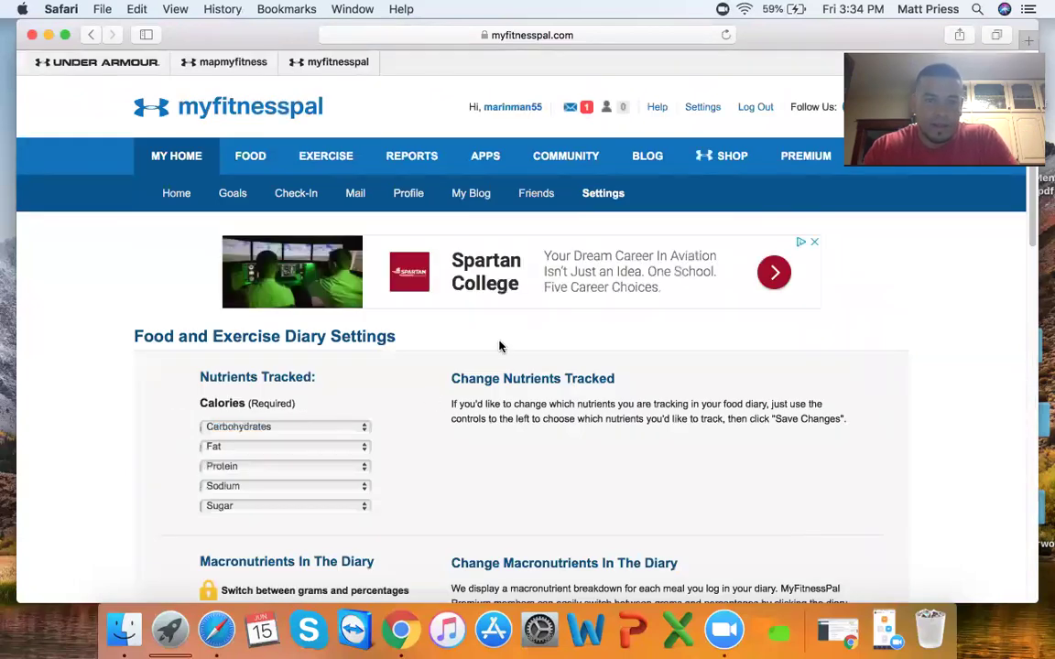
scroll(502, 353, "down", 5)
scroll(507, 360, "down", 15)
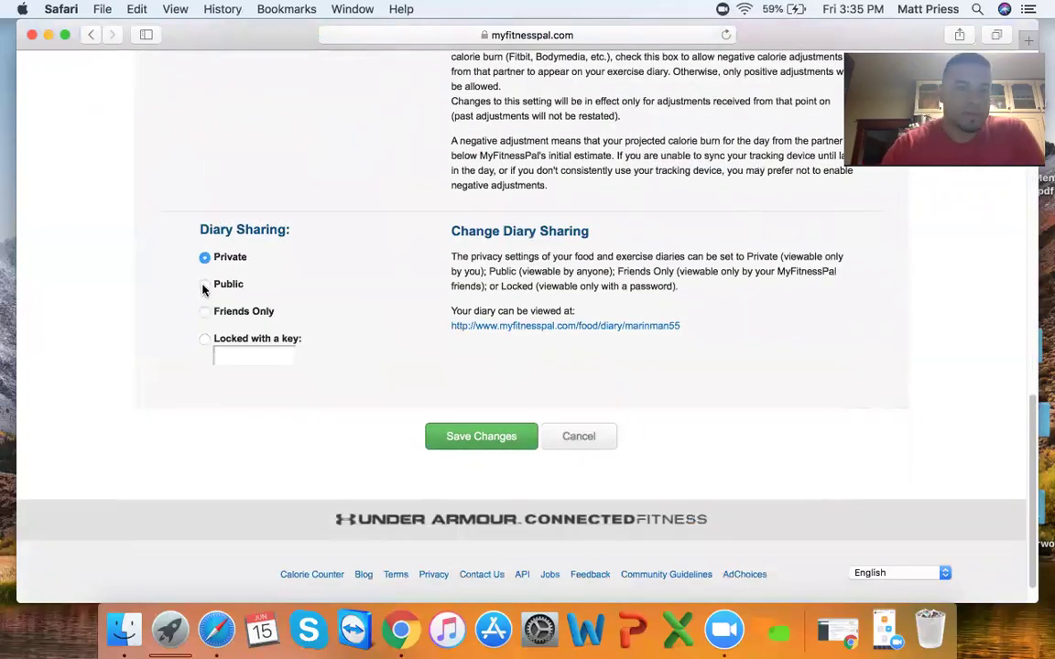
left_click(205, 312)
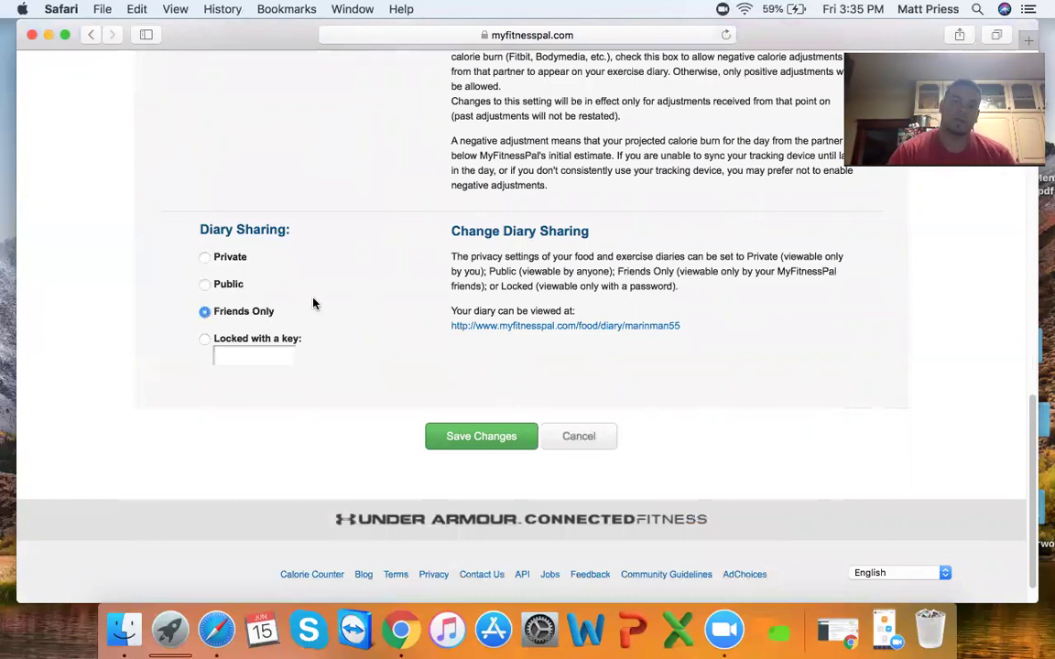
left_click(472, 440)
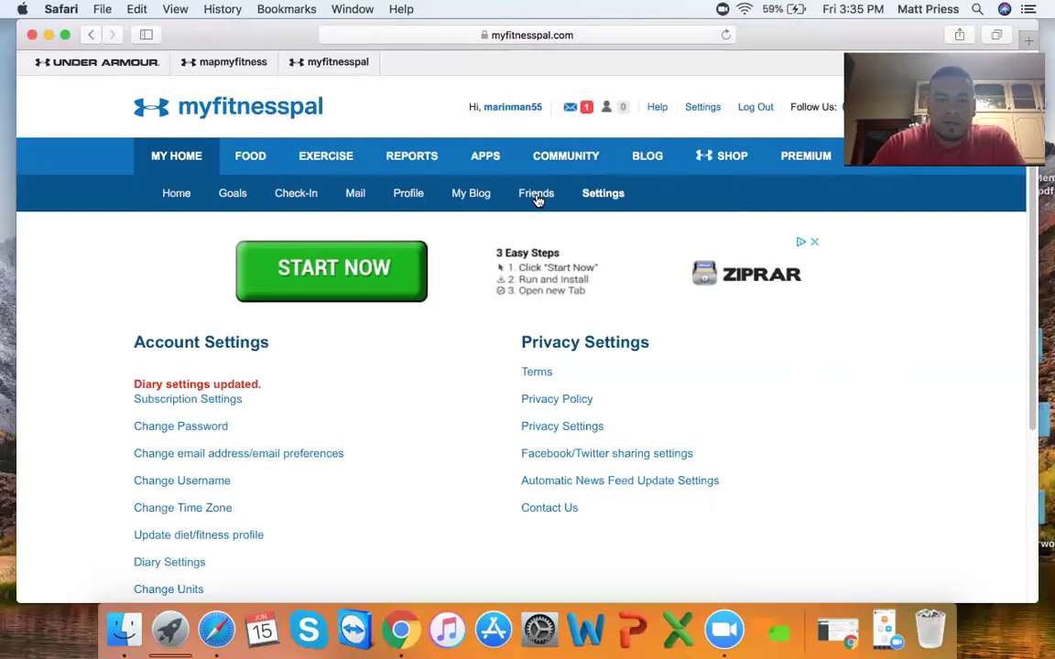
- Check the empty Friends page, then the Your Requests page showing no pending requests
left_click(537, 195)
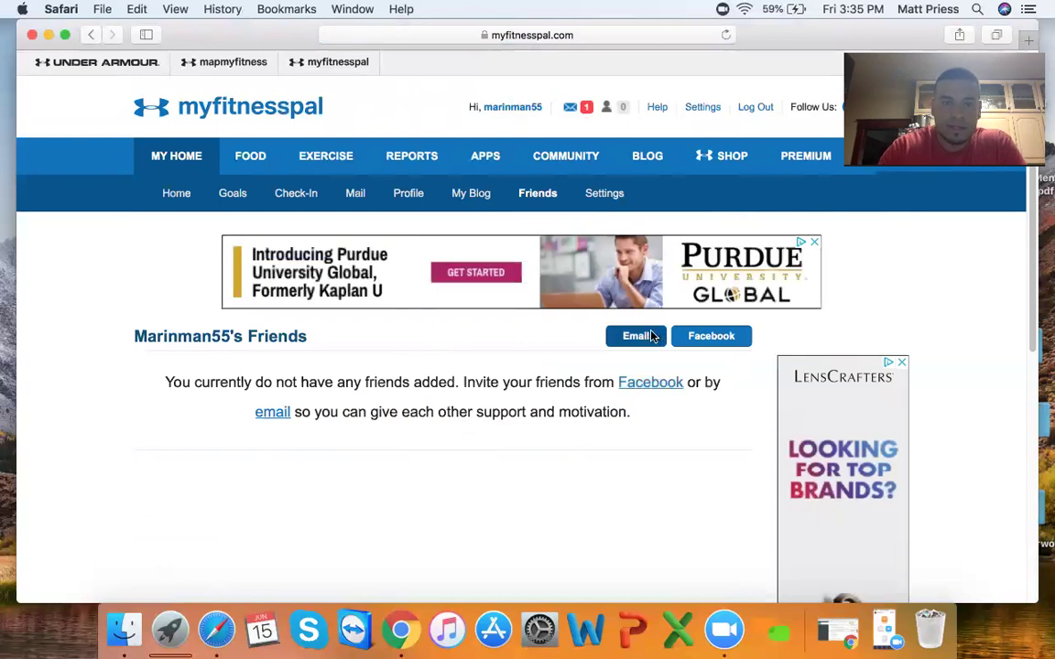
scroll(641, 339, "down", 5)
scroll(652, 337, "up", 5)
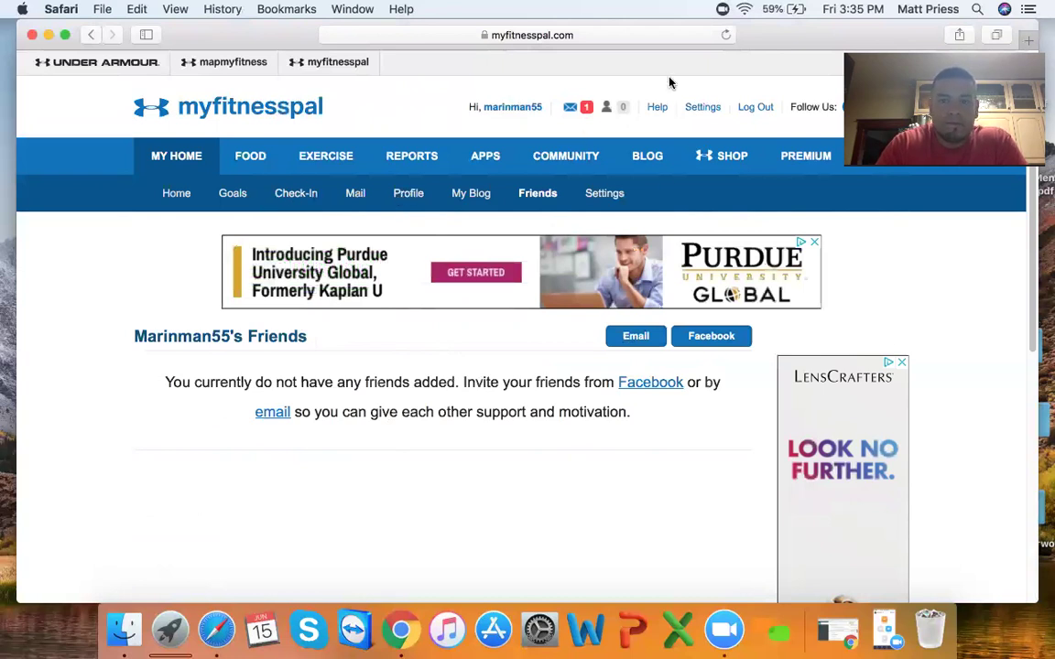
left_click(621, 109)
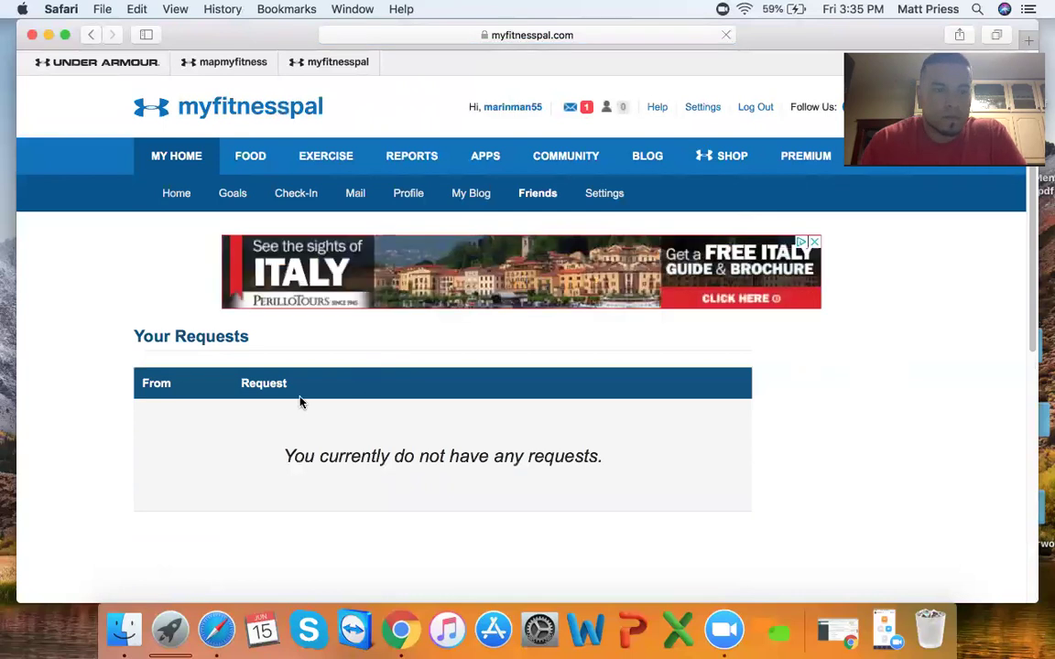
scroll(395, 441, "down", 1)
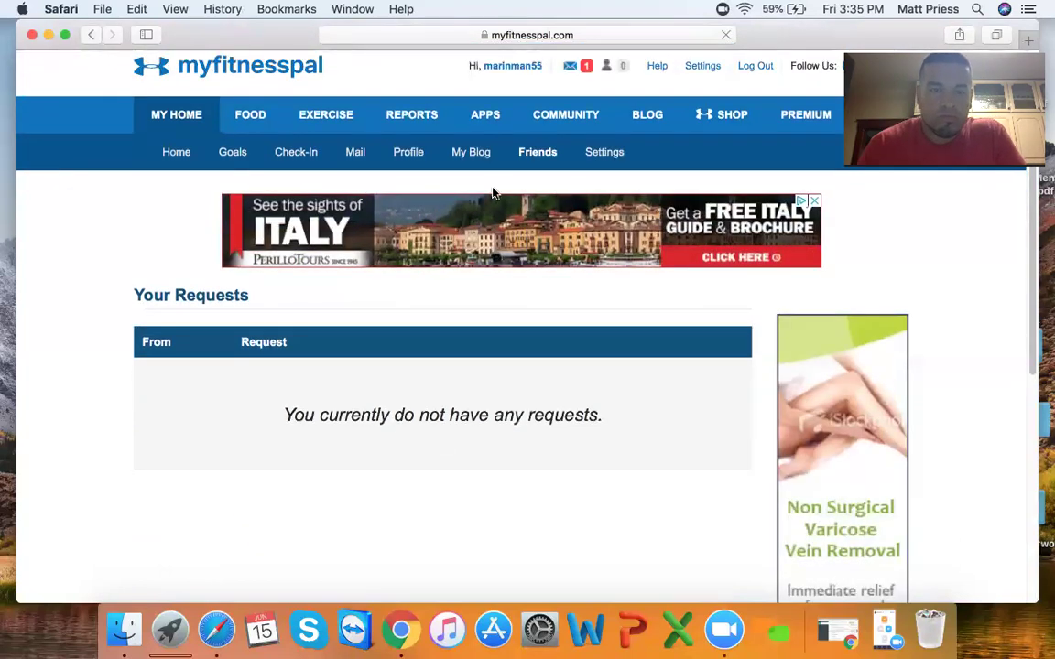
- Open the account's profile page and look through it
left_click(414, 158)
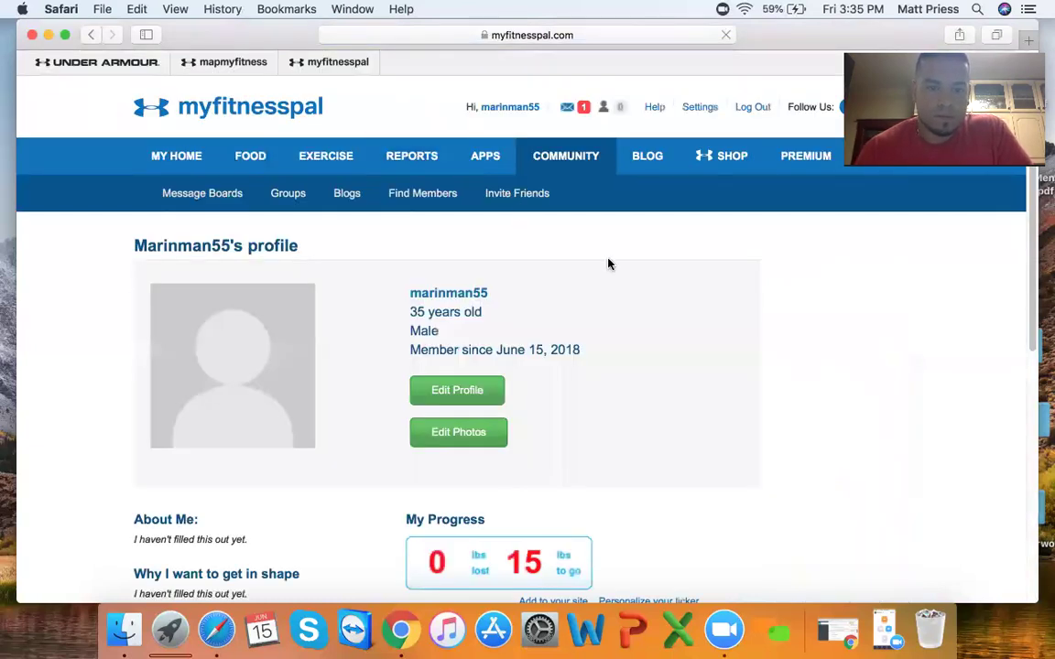
scroll(608, 264, "down", 2)
scroll(609, 264, "down", 5)
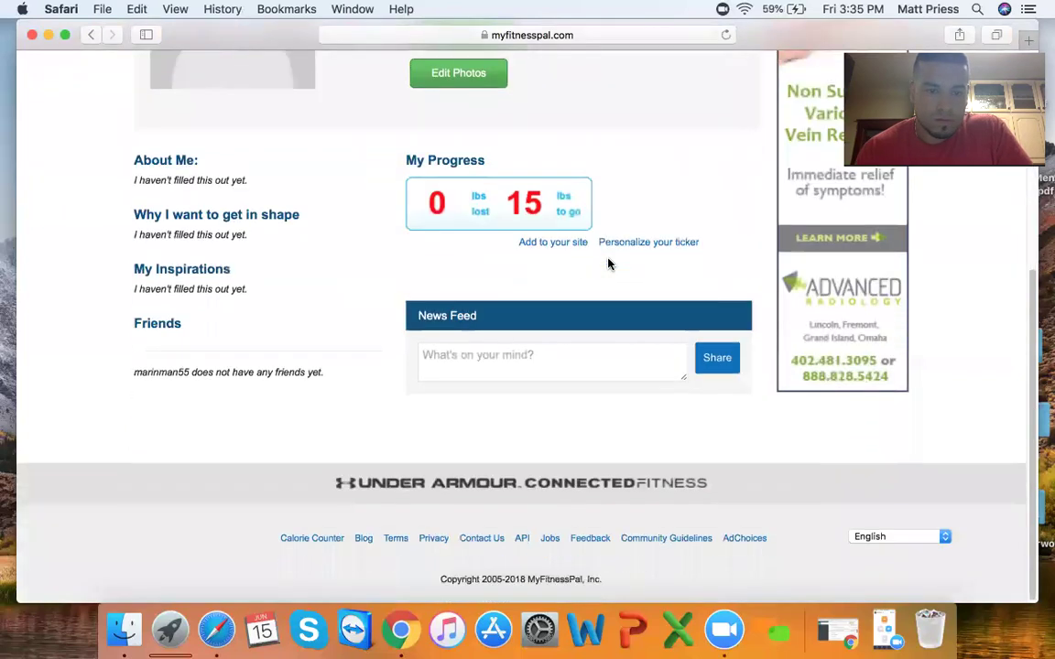
scroll(608, 265, "up", 3)
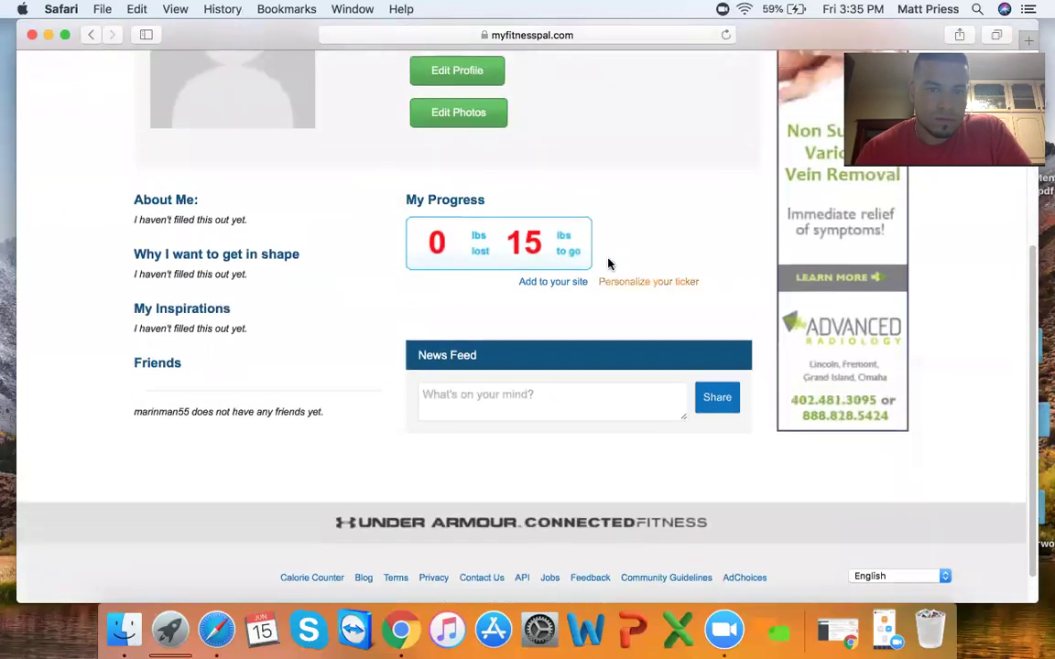
scroll(608, 264, "up", 5)
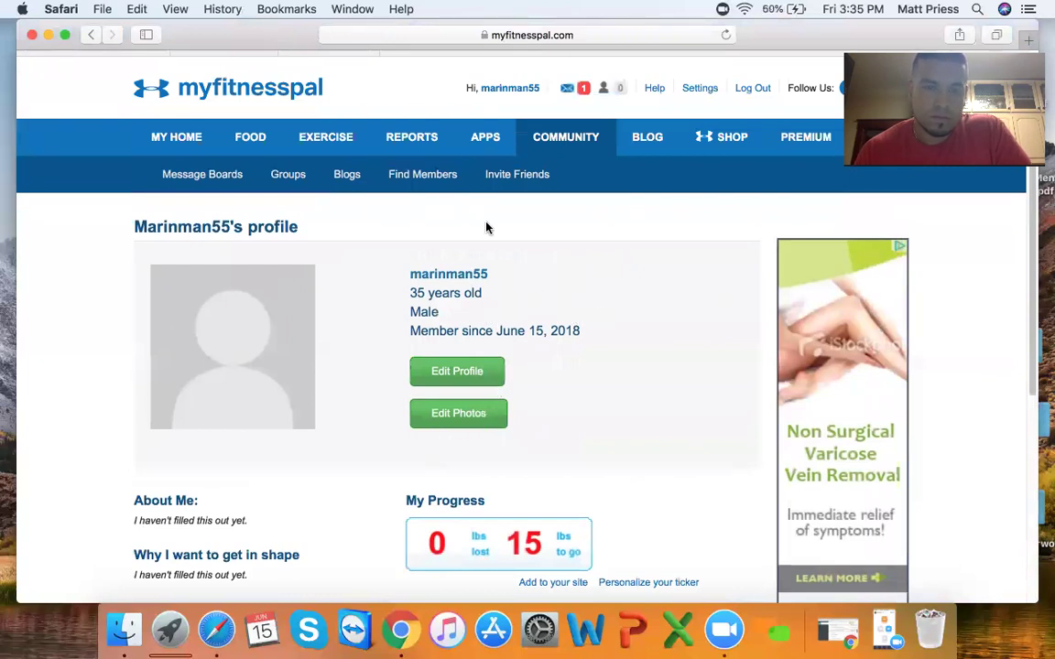
- Go to Community's Find Members search page, which reports no matches
left_click(418, 176)
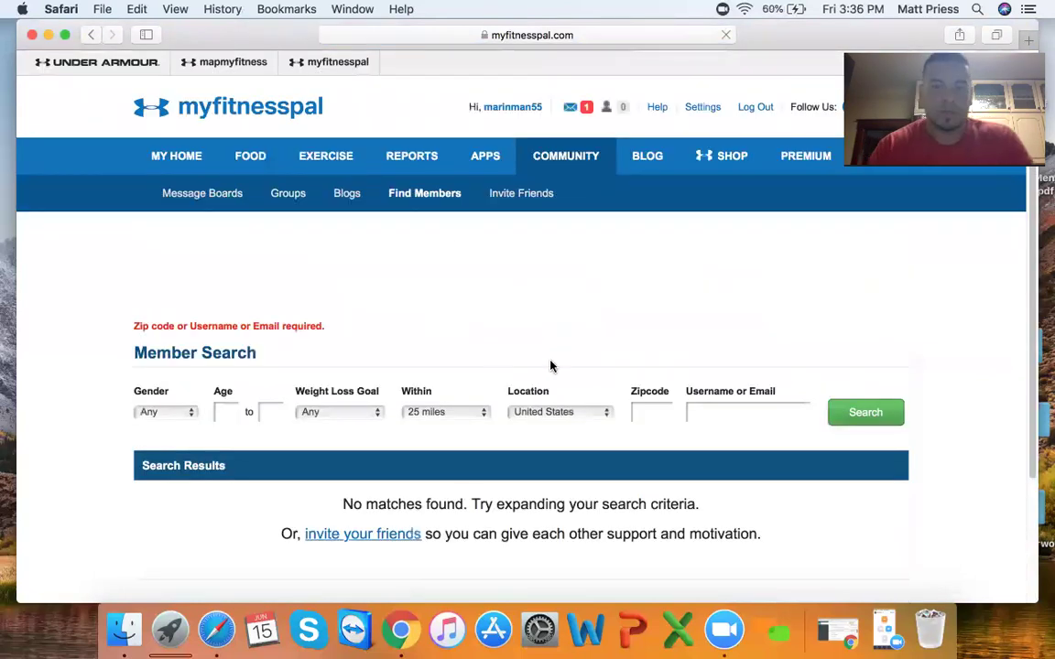
scroll(551, 366, "down", 3)
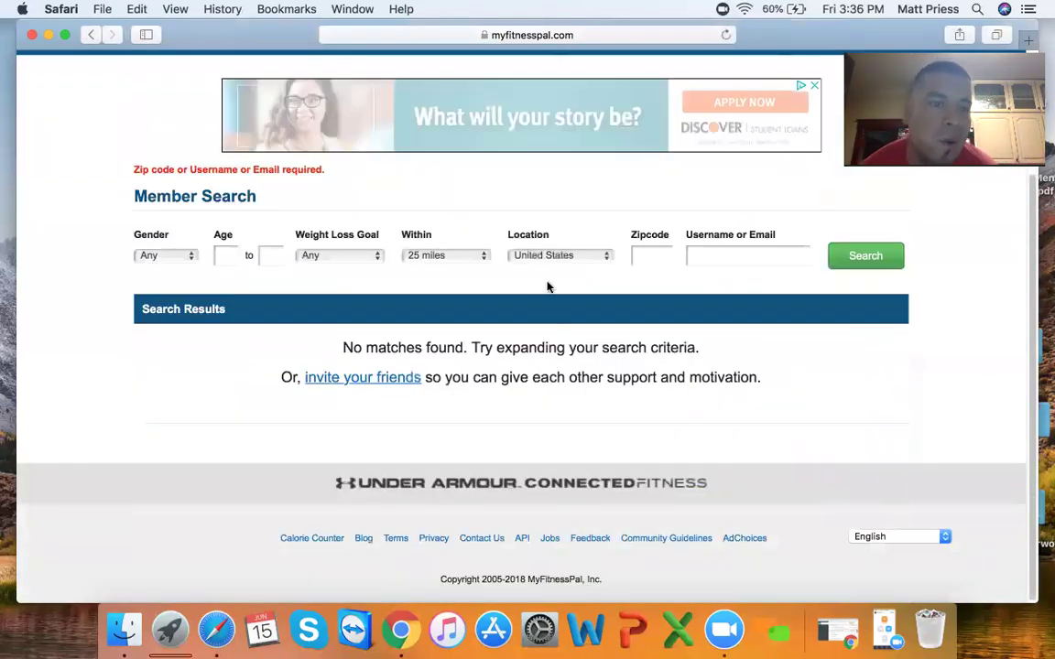
scroll(417, 345, "up", 3)
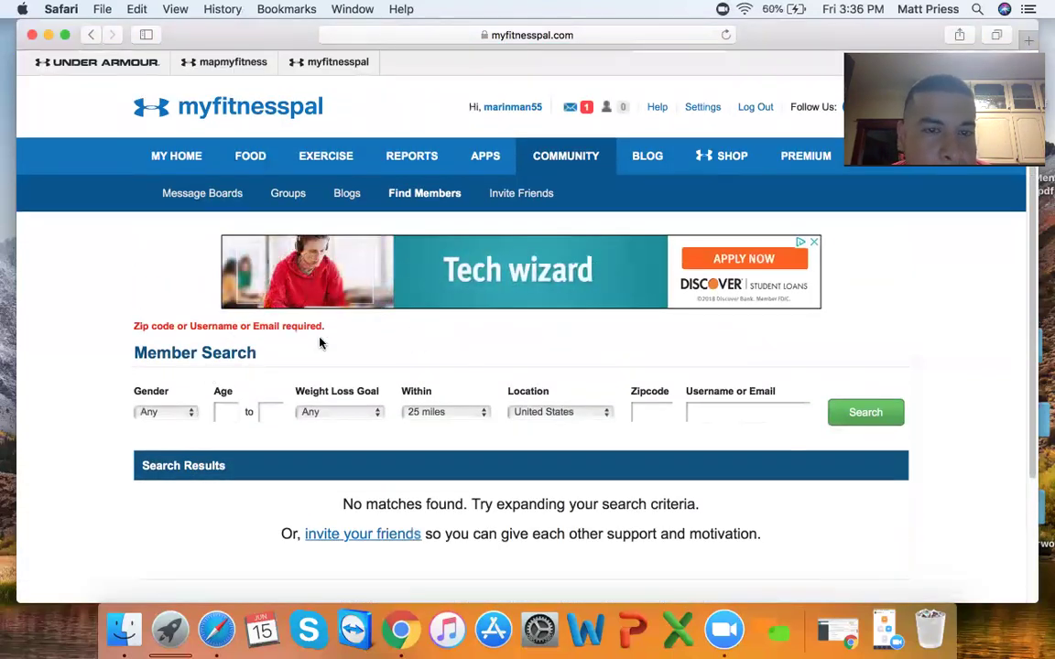
- On the Invite Friends by email page, enter the sender's name in the From field
left_click(520, 194)
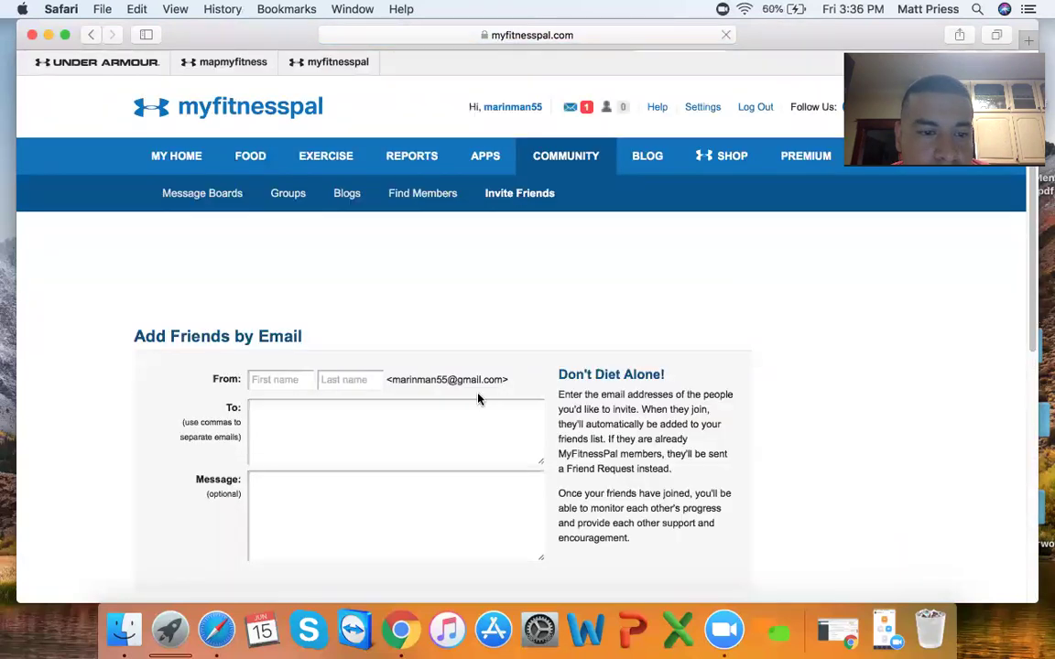
scroll(477, 399, "down", 5)
scroll(478, 399, "up", 5)
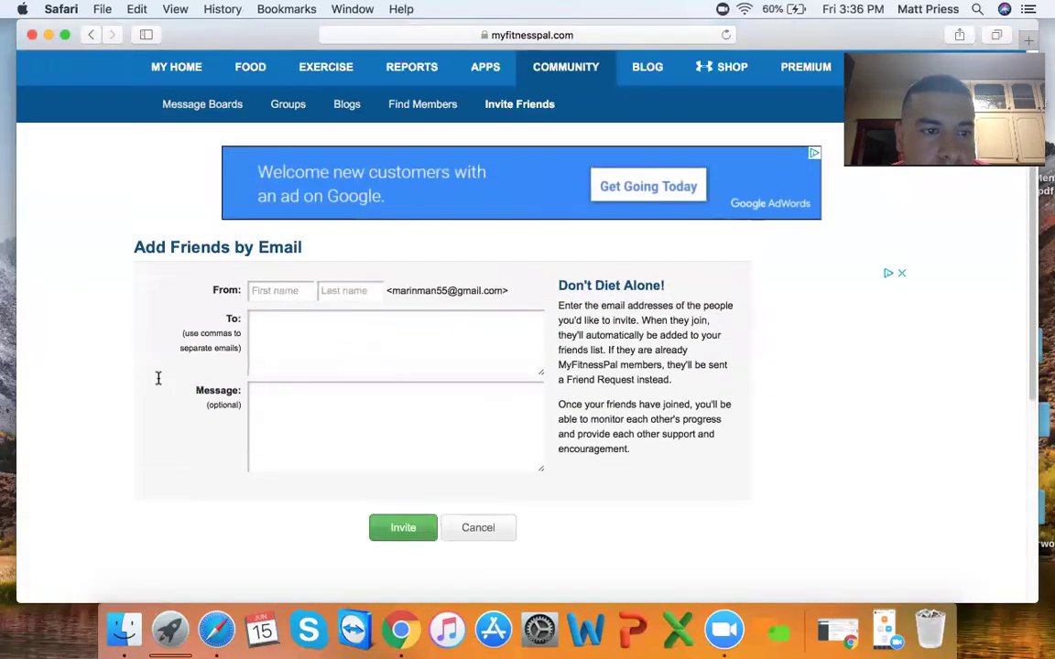
scroll(299, 391, "up", 3)
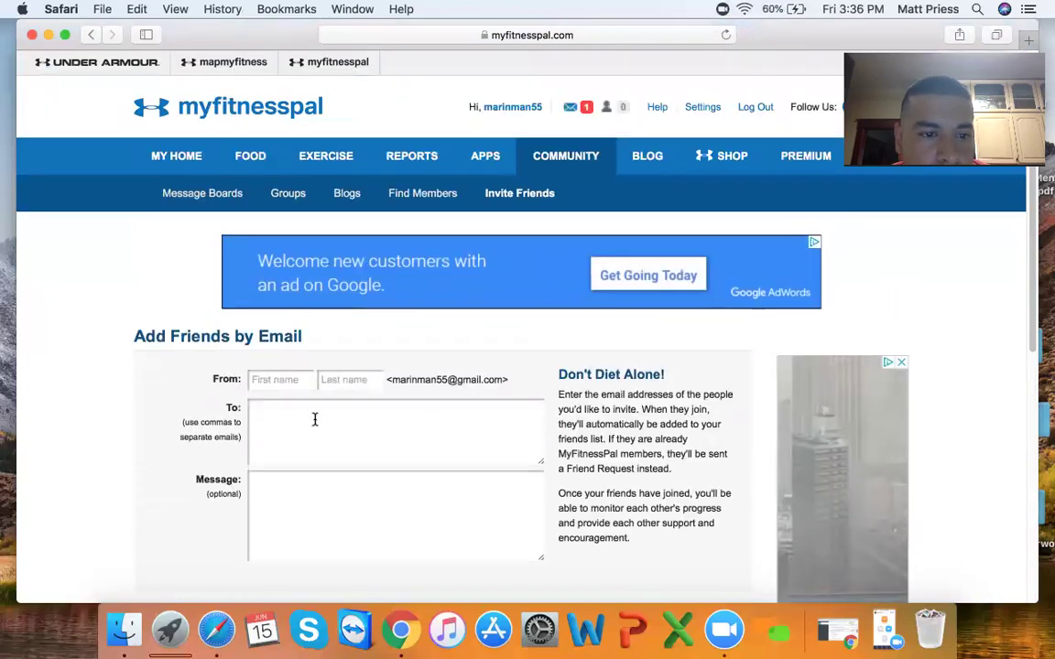
scroll(299, 391, "down", 3)
scroll(376, 348, "up", 1)
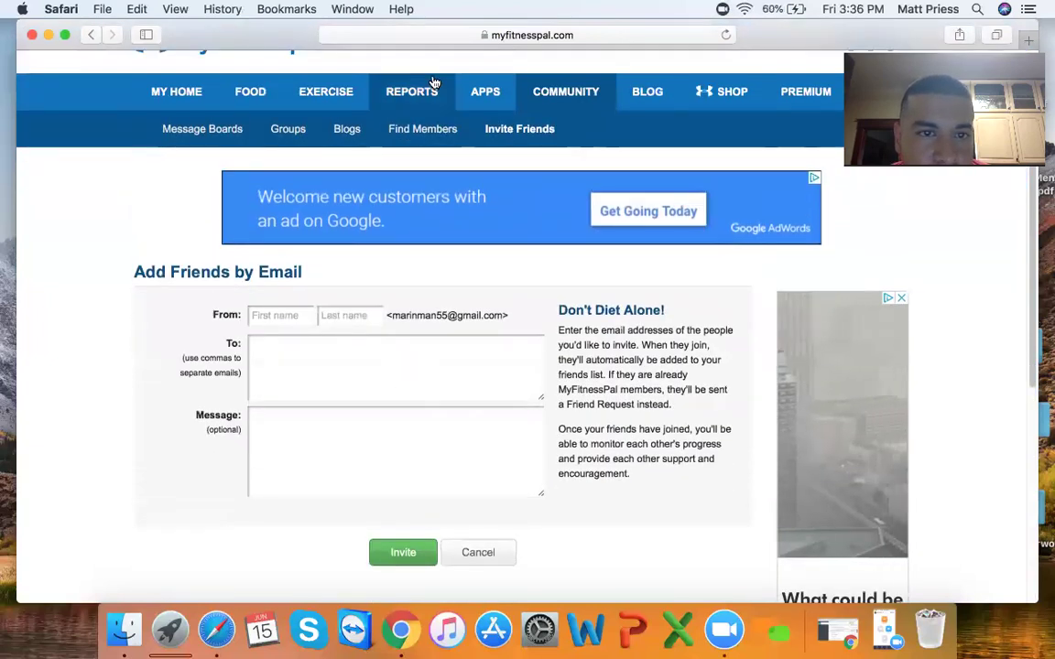
scroll(364, 336, "down", 3)
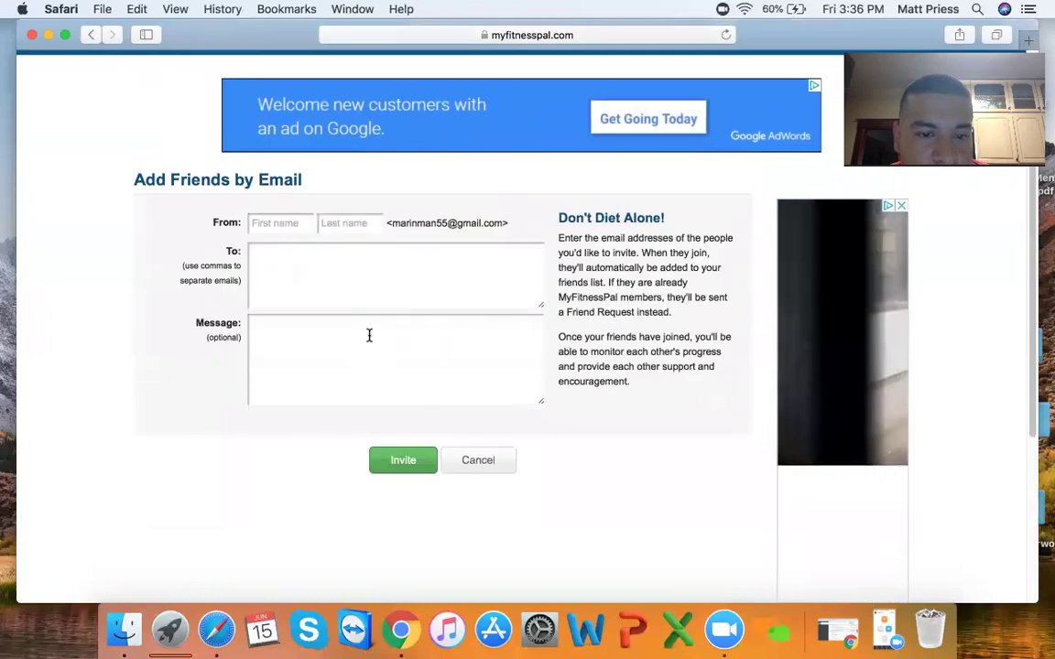
scroll(463, 338, "up", 5)
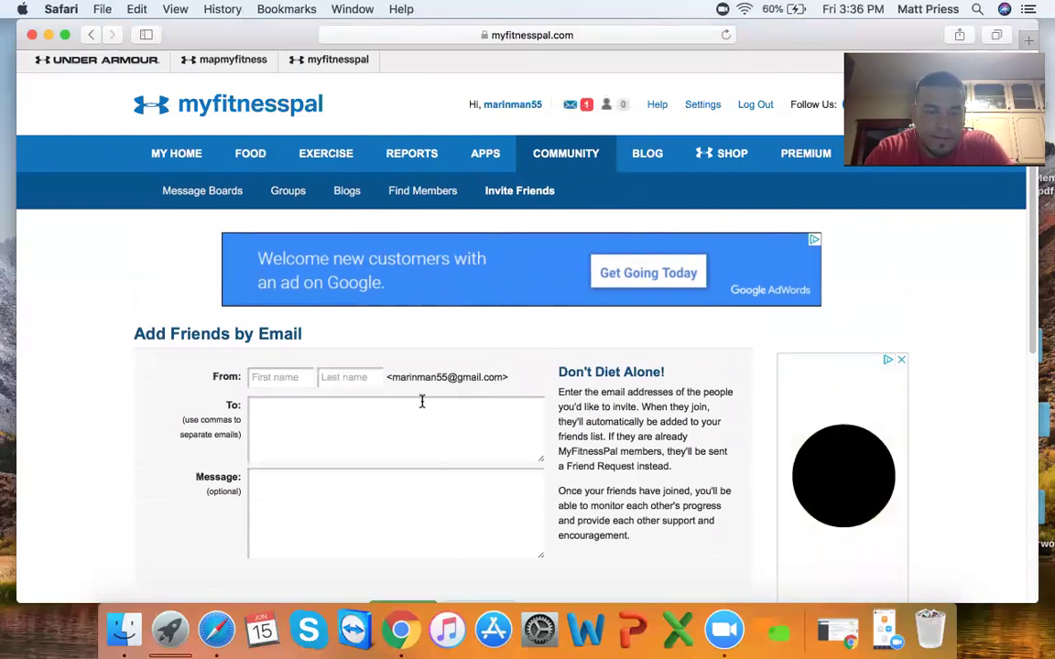
scroll(416, 411, "down", 2)
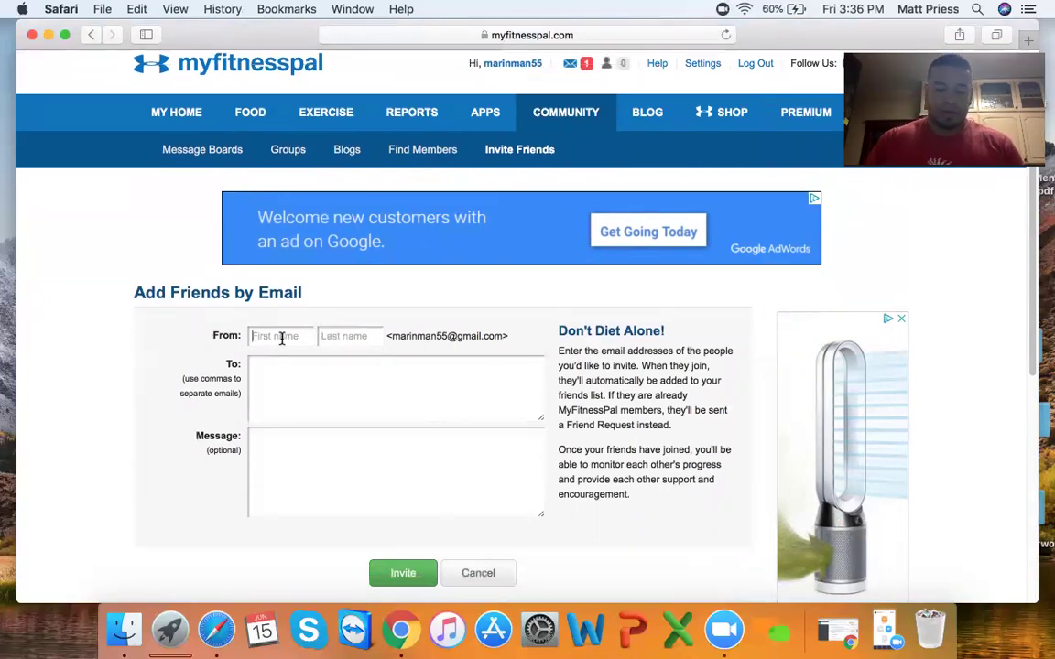
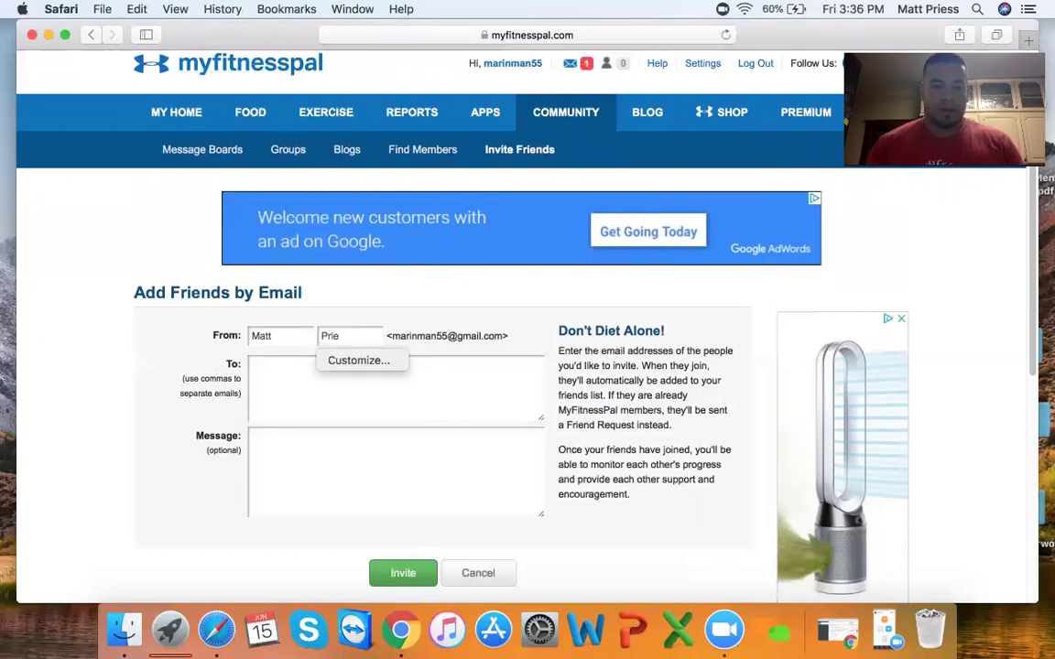
- Enter the friend's email address in the To field, correcting a typo
left_click(272, 371)
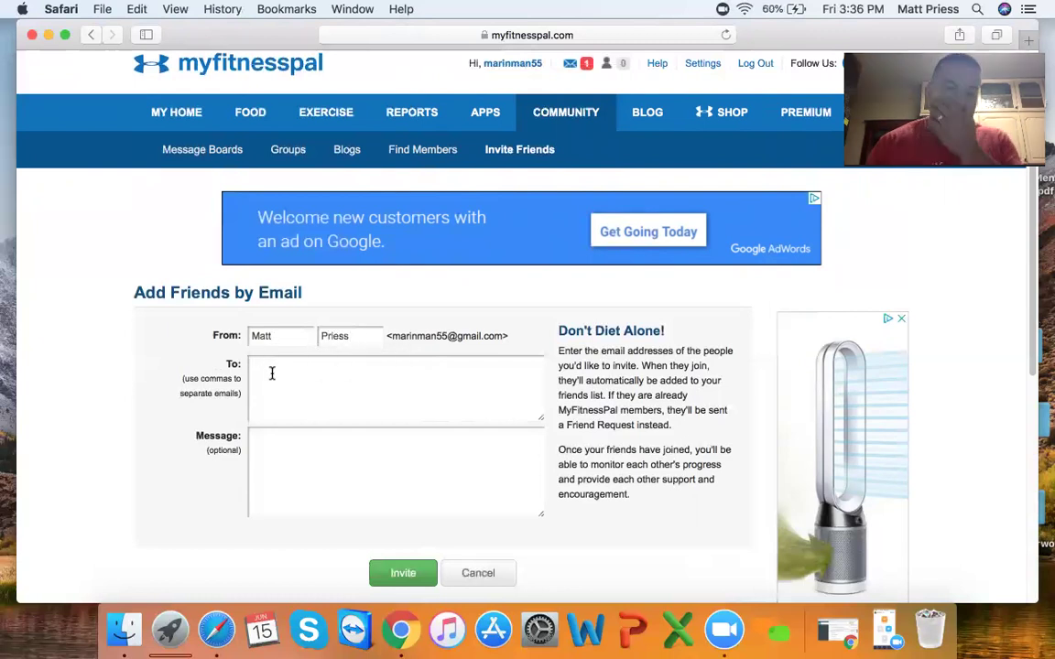
scroll(368, 371, "down", 2)
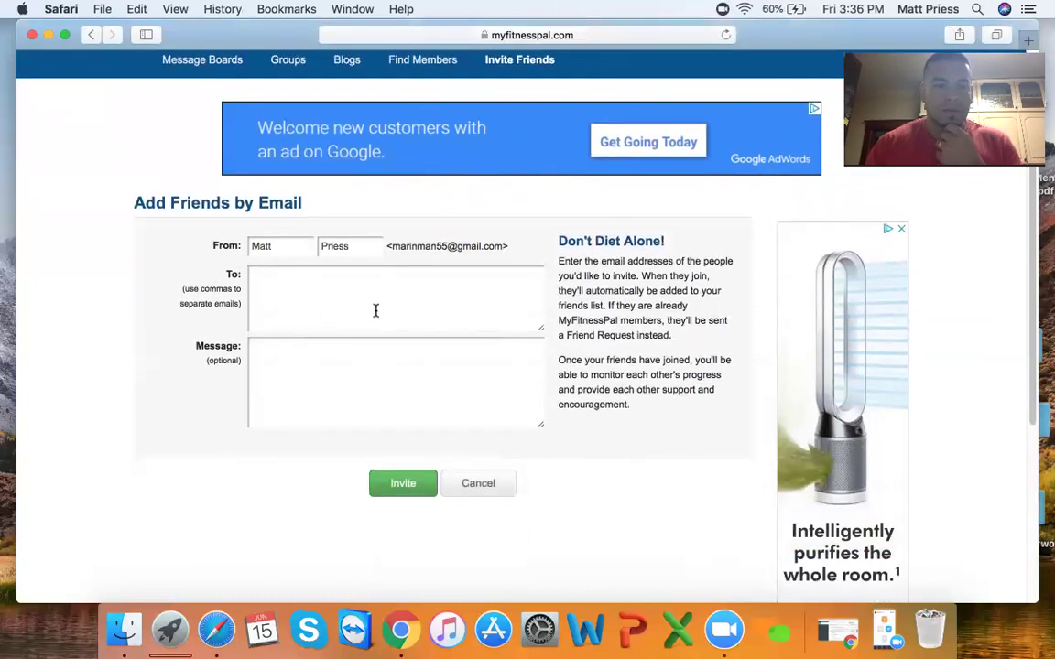
scroll(408, 318, "down", 1)
scroll(384, 316, "down", 1)
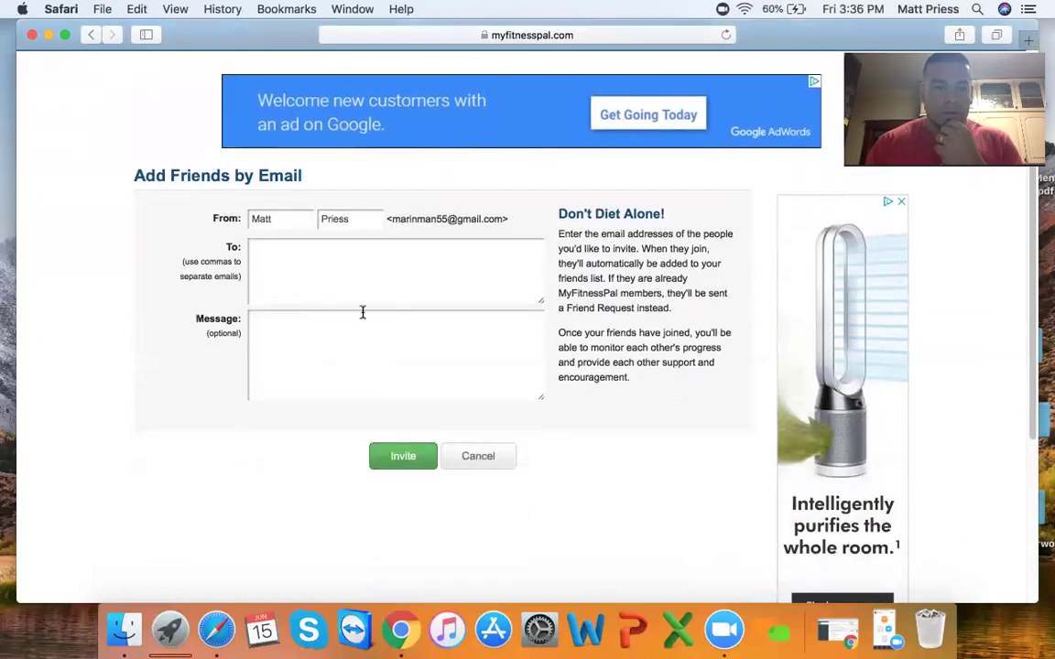
left_click(291, 276)
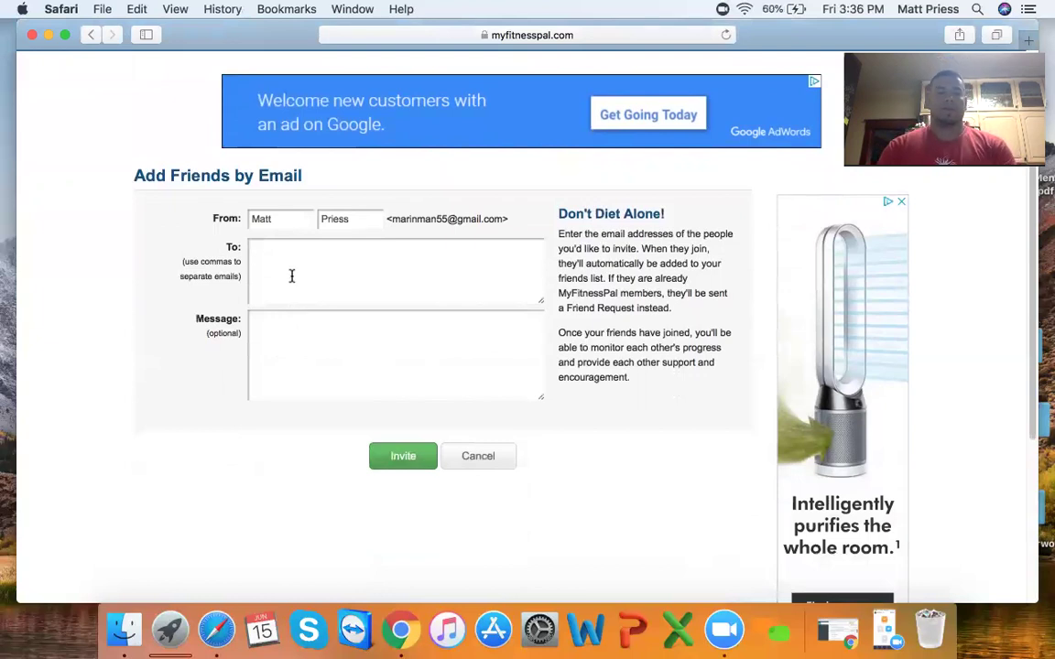
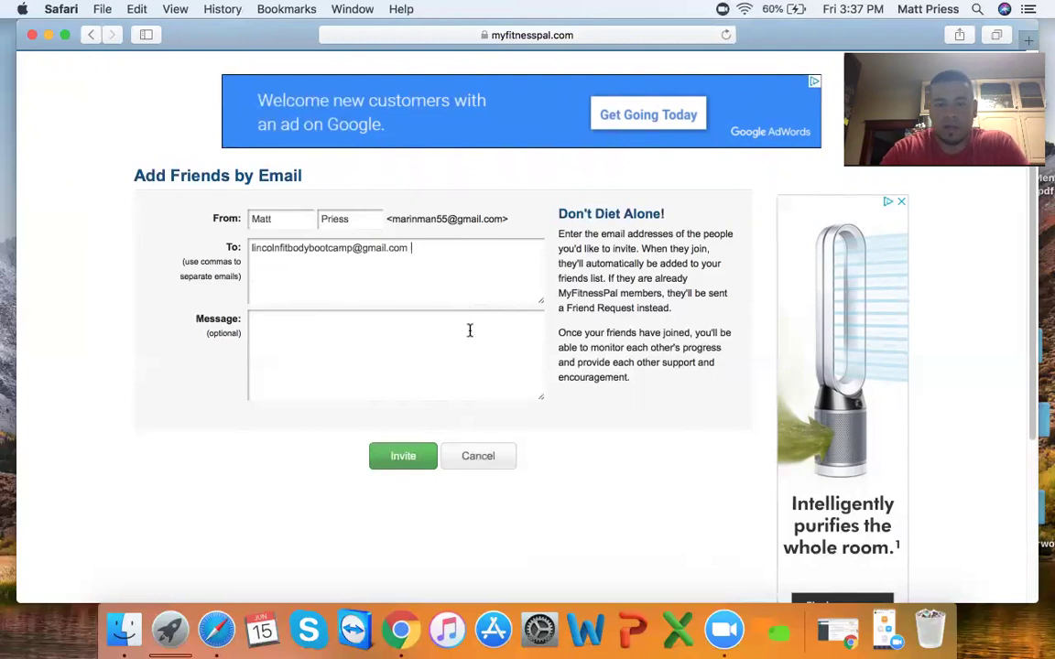
left_click(389, 454)
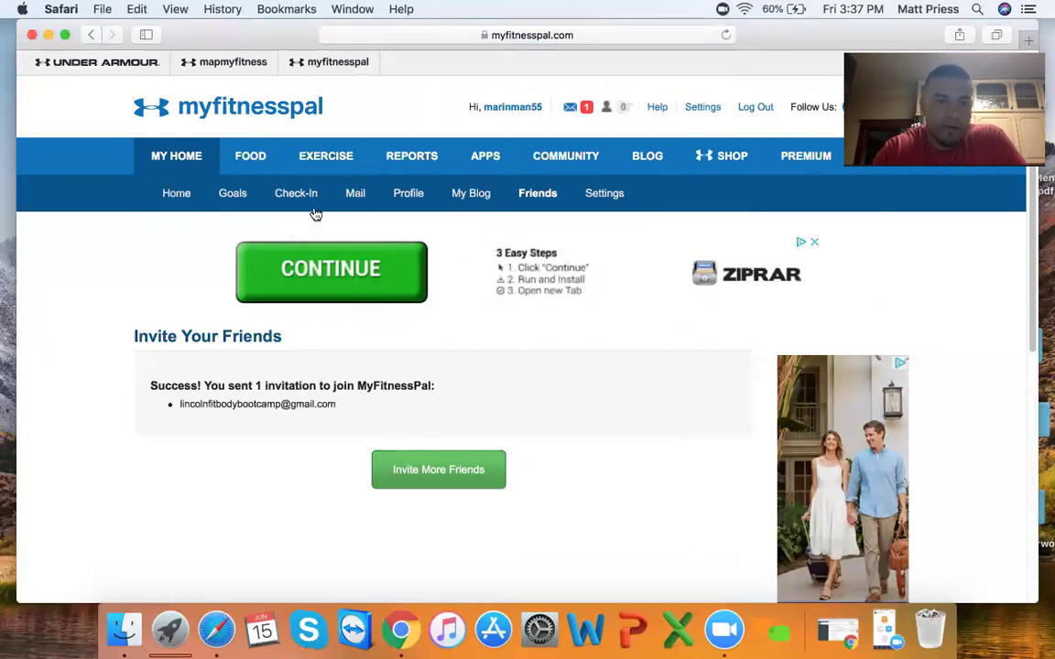
- Open Goals and review the 1500-calorie split: 50% carbs, 30% fat, 20% protein
left_click(233, 196)
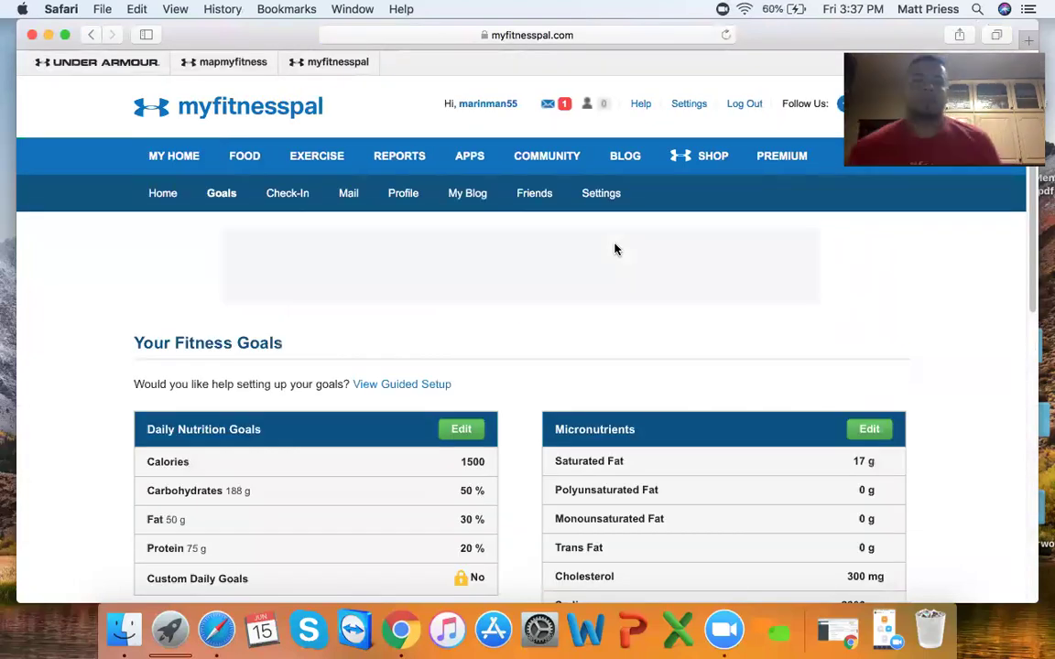
scroll(563, 306, "down", 3)
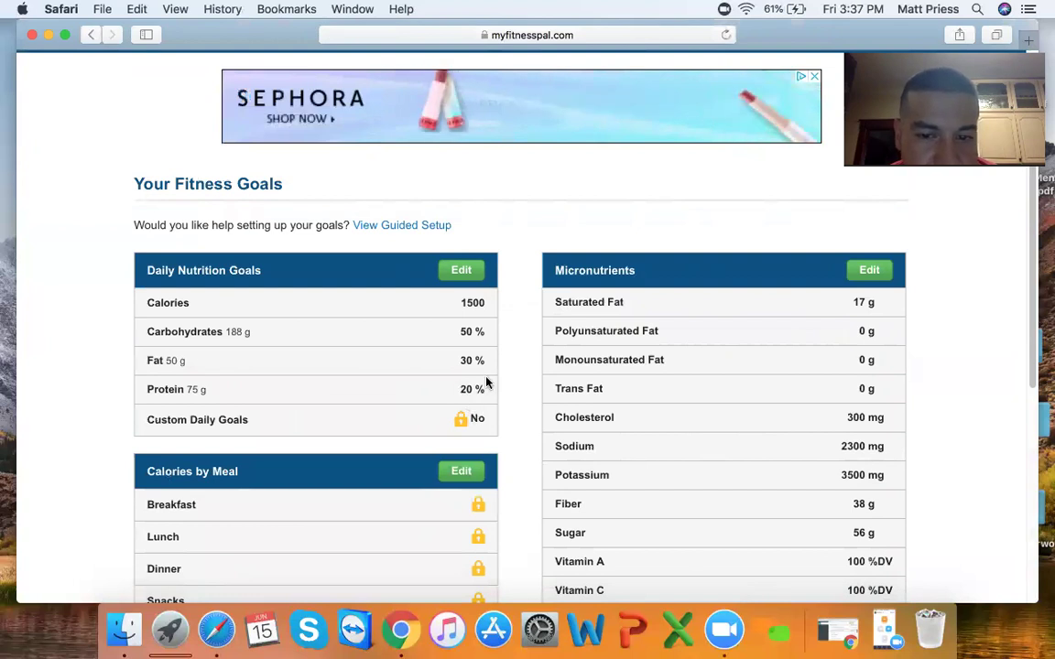
scroll(462, 384, "down", 2)
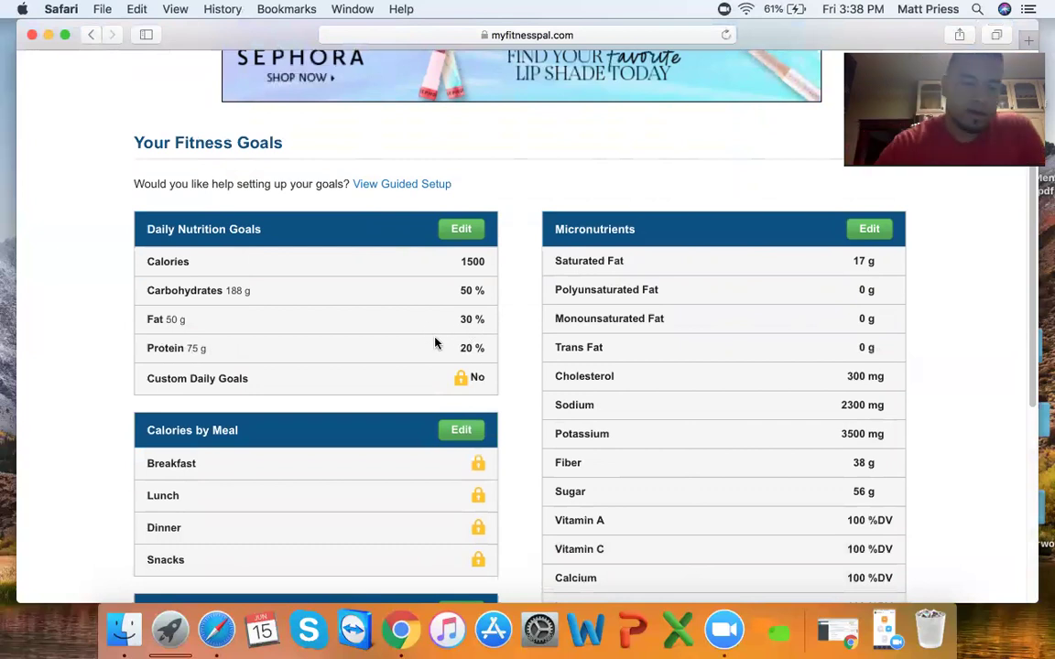
scroll(430, 344, "down", 3)
scroll(245, 346, "up", 1)
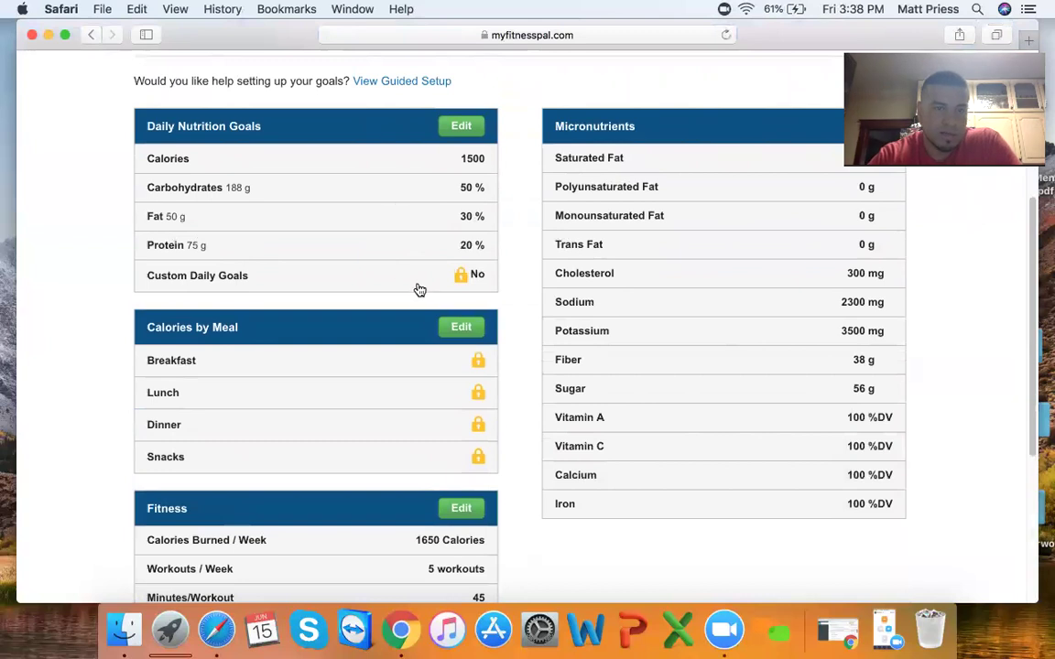
scroll(417, 291, "up", 3)
- Edit the daily nutrition goals to carbohydrates 35%, fat 25% and protein 40%
left_click(462, 269)
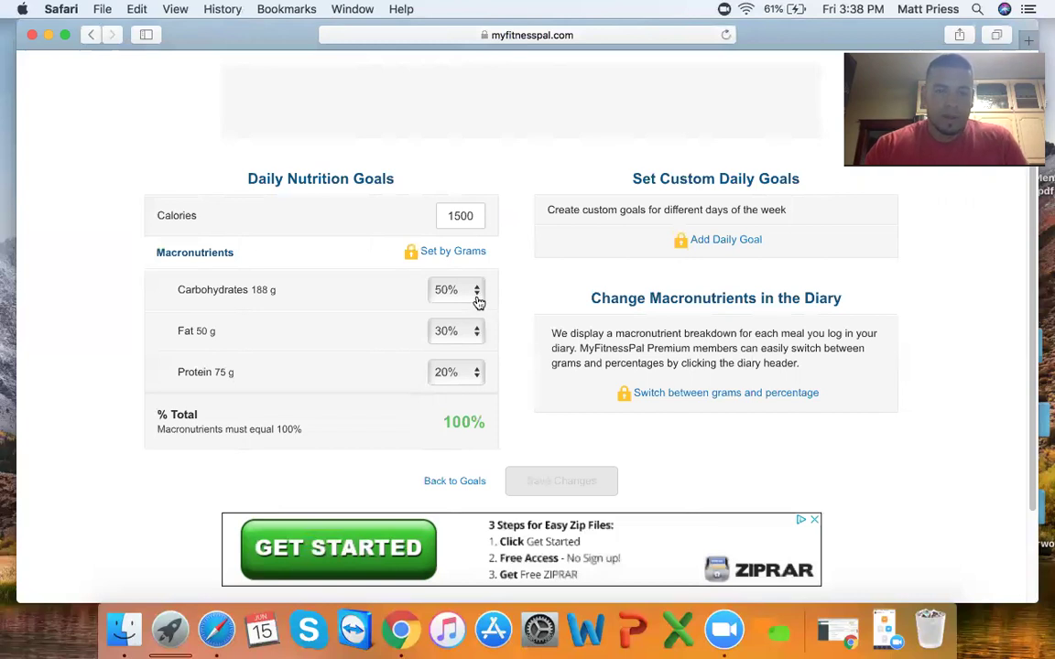
left_click(475, 372)
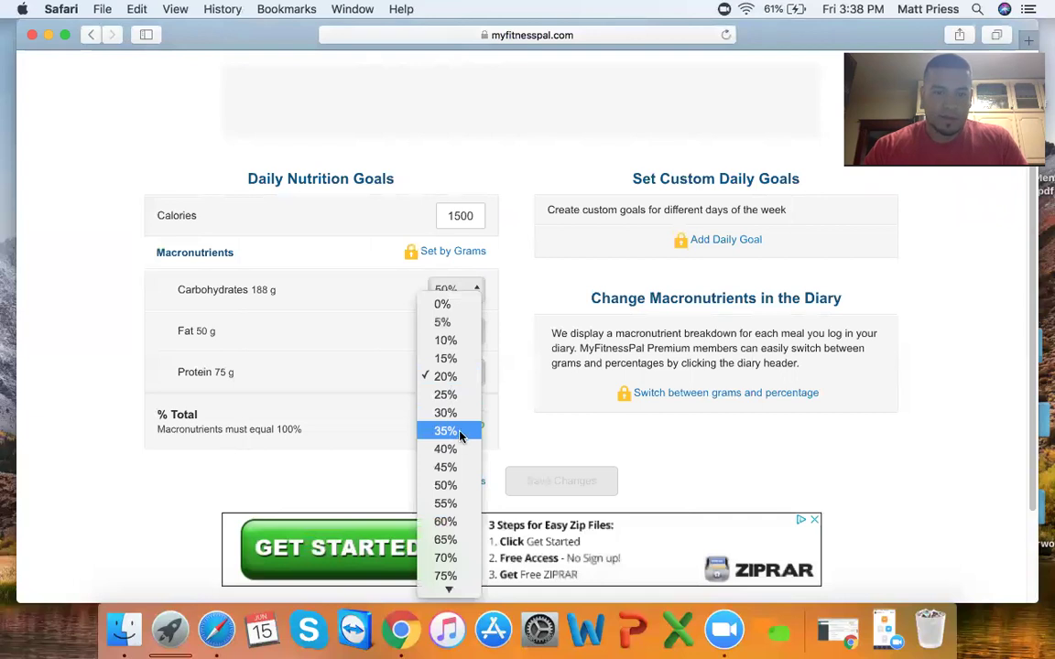
left_click(459, 433)
left_click(477, 334)
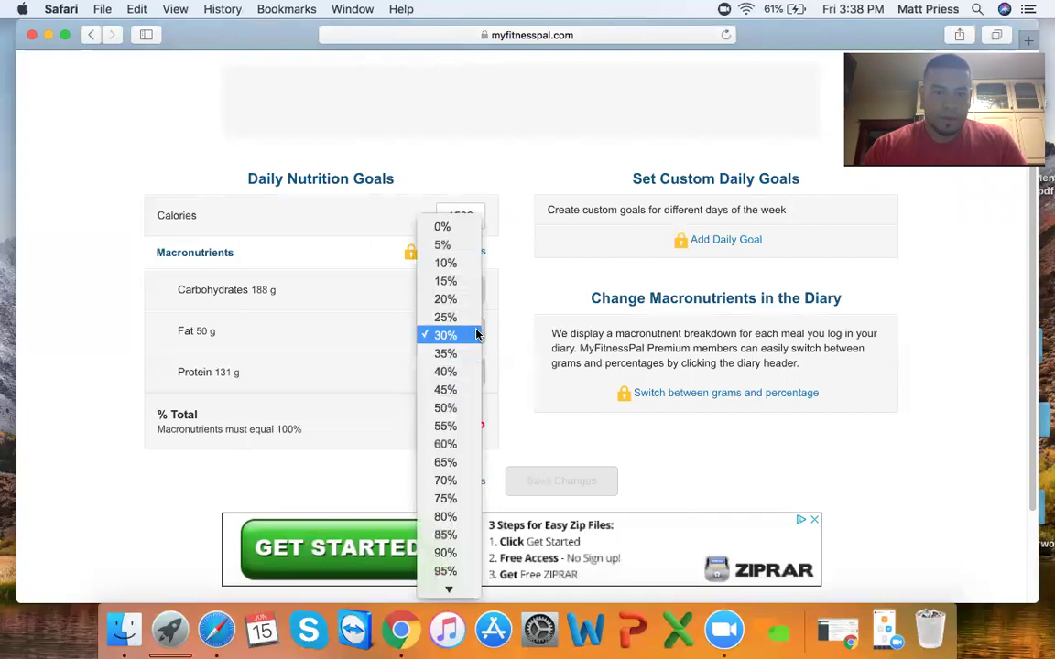
left_click(468, 316)
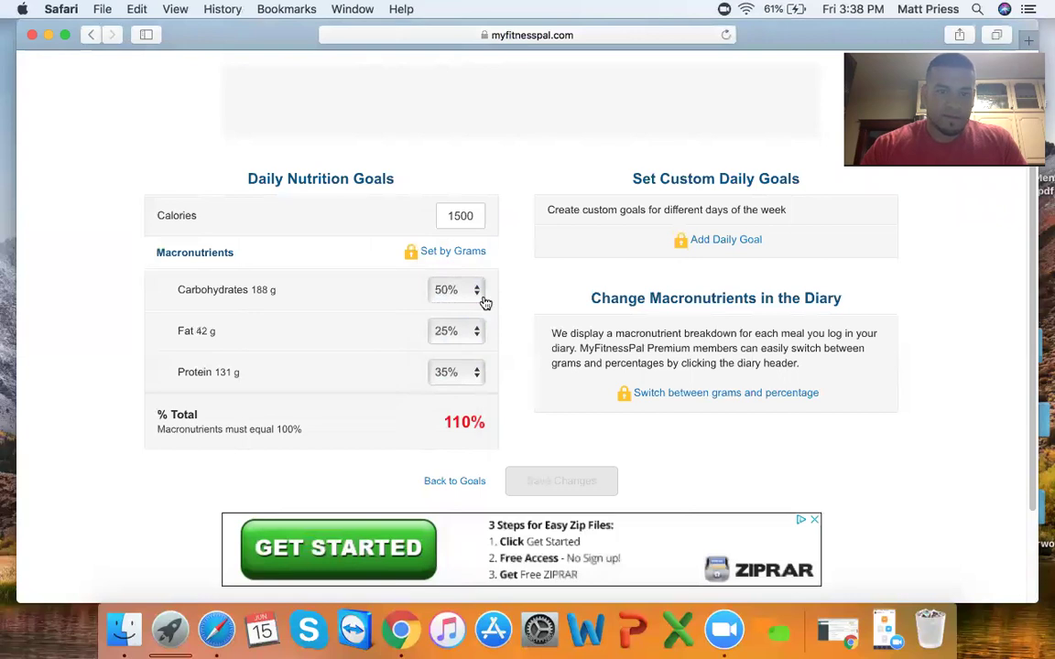
left_click(480, 291)
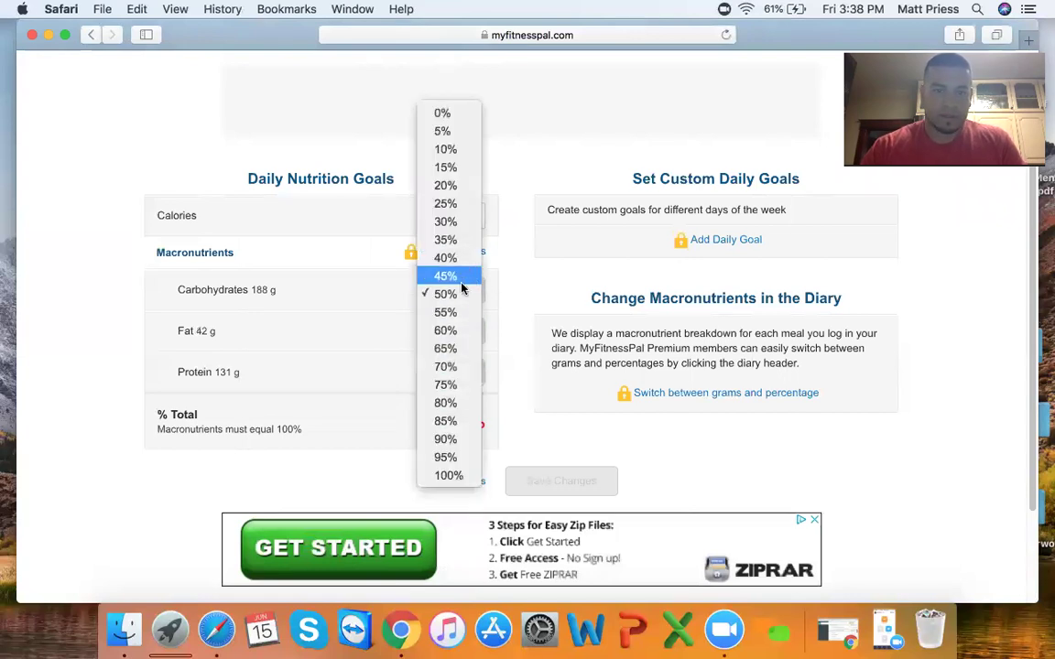
left_click(457, 259)
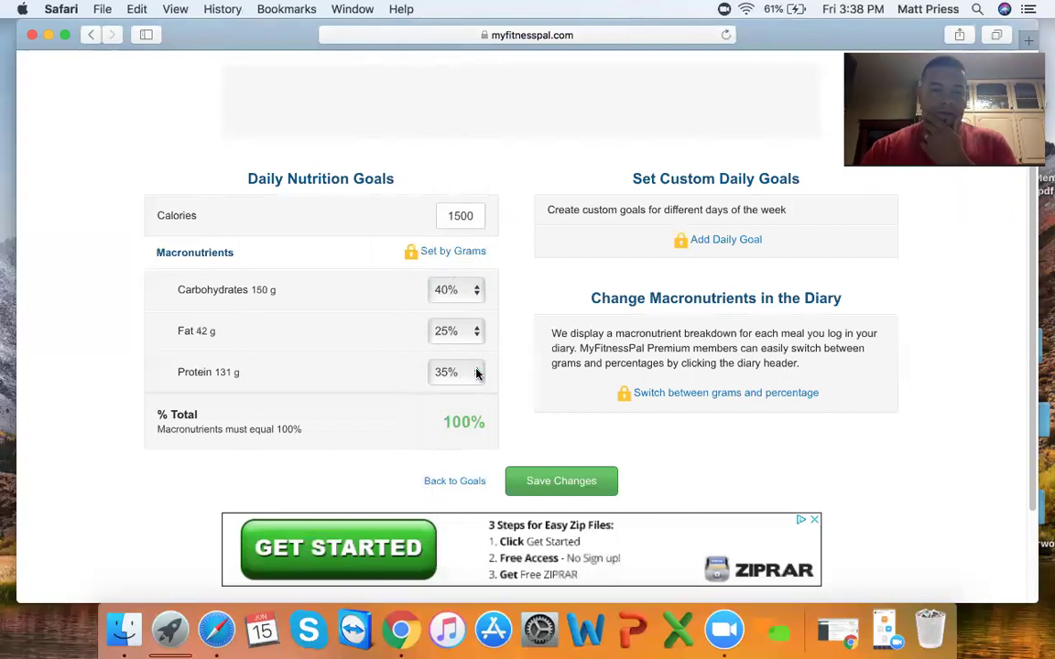
left_click(477, 371)
left_click(472, 395)
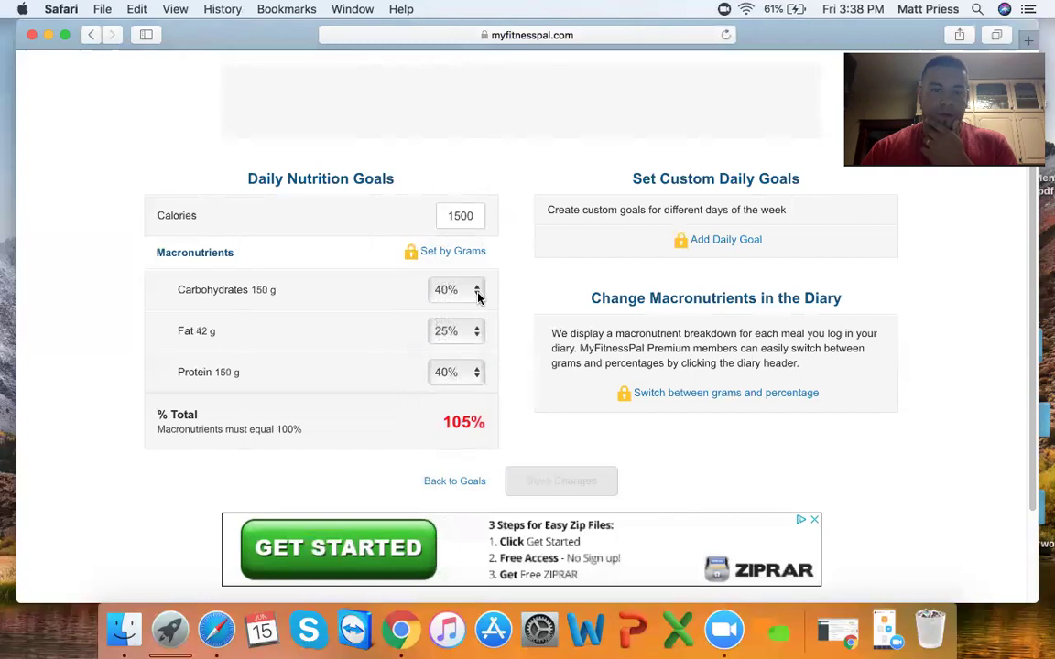
left_click(475, 291)
left_click(471, 280)
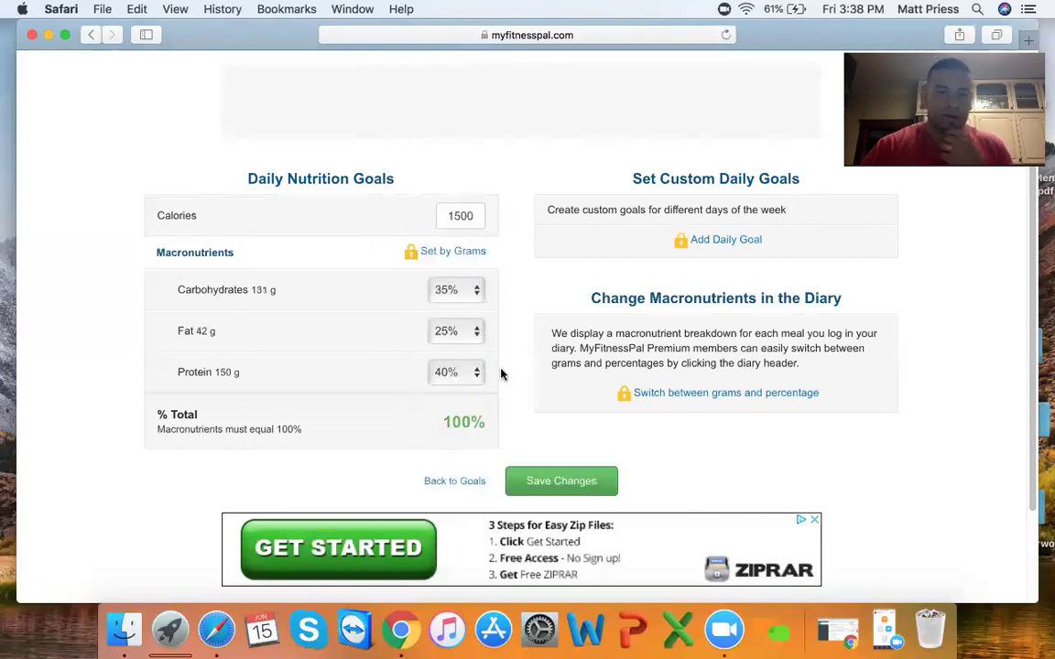
scroll(527, 403, "down", 1)
- Save the 35/25/40 carbs/fat/protein split and check it on the Goals page
left_click(543, 453)
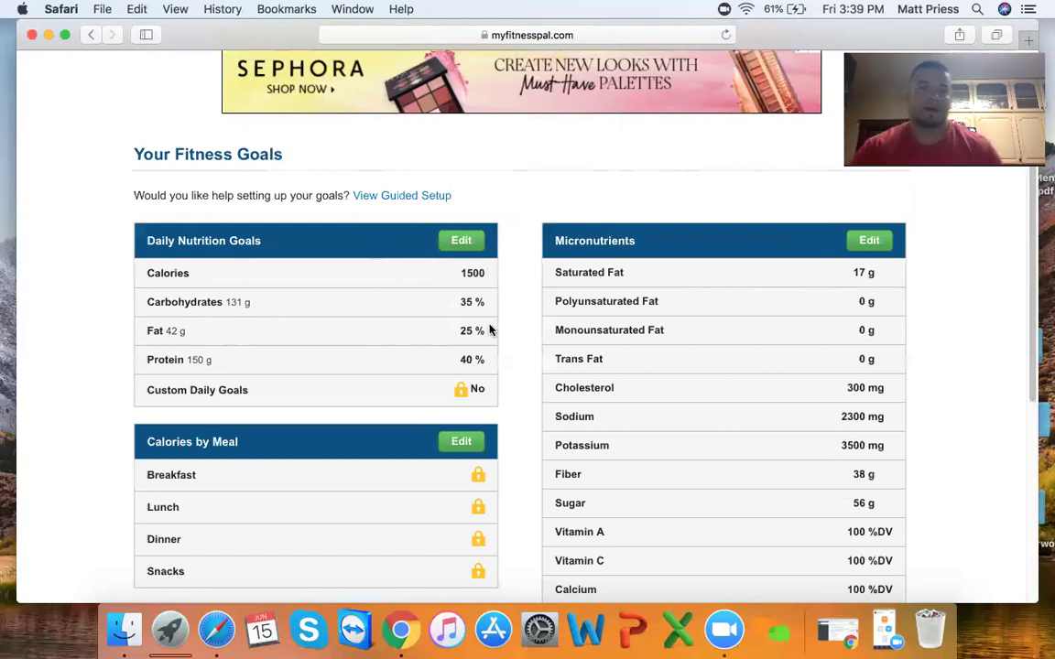
scroll(499, 353, "up", 5)
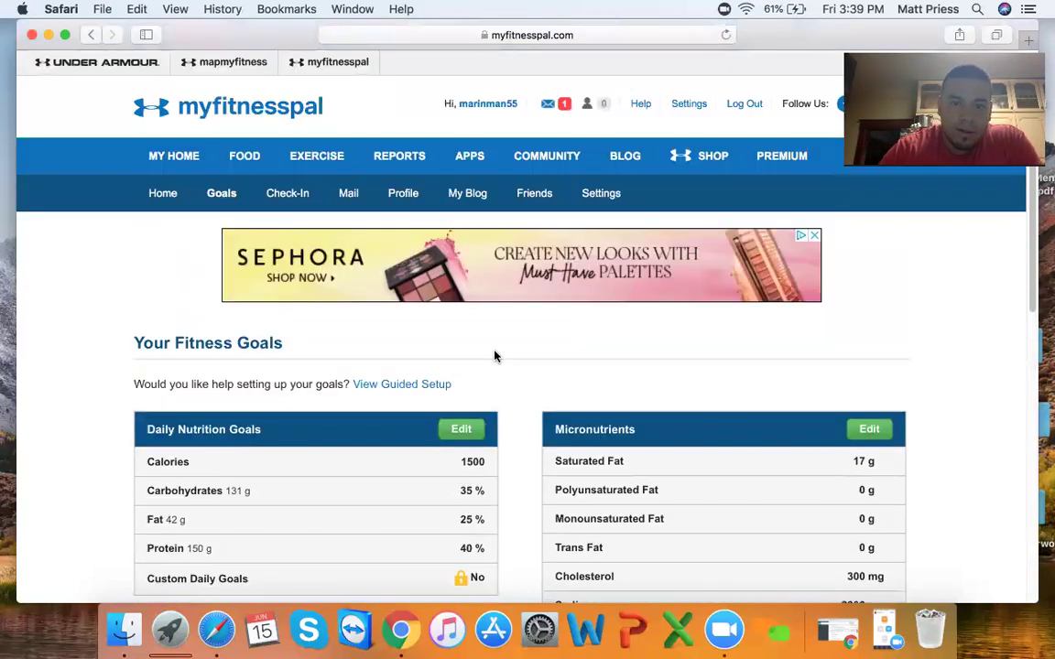
scroll(562, 303, "down", 5)
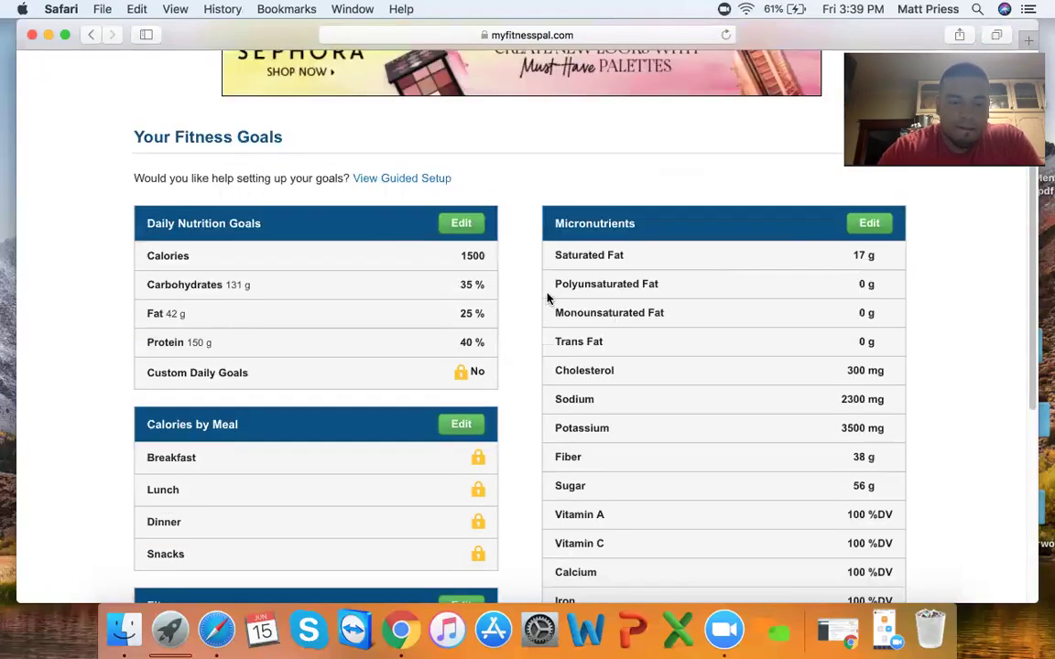
scroll(548, 298, "down", 4)
scroll(547, 299, "up", 9)
scroll(544, 296, "down", 8)
scroll(536, 293, "up", 8)
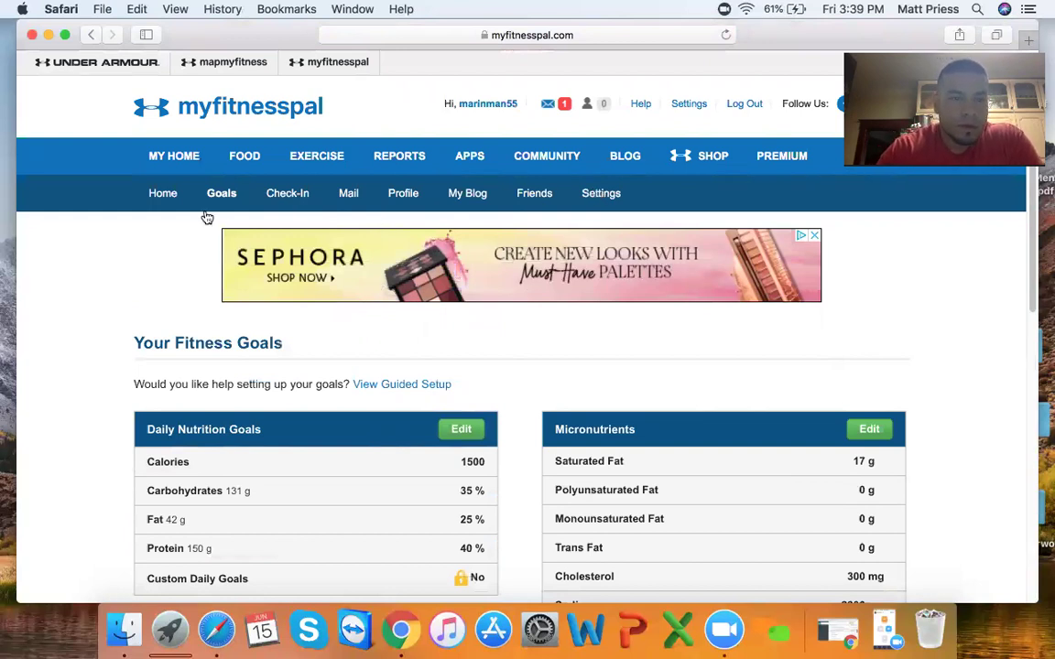
- View the profile and its Edit Profile form, then return to the profile showing 15 lbs to go
left_click(400, 196)
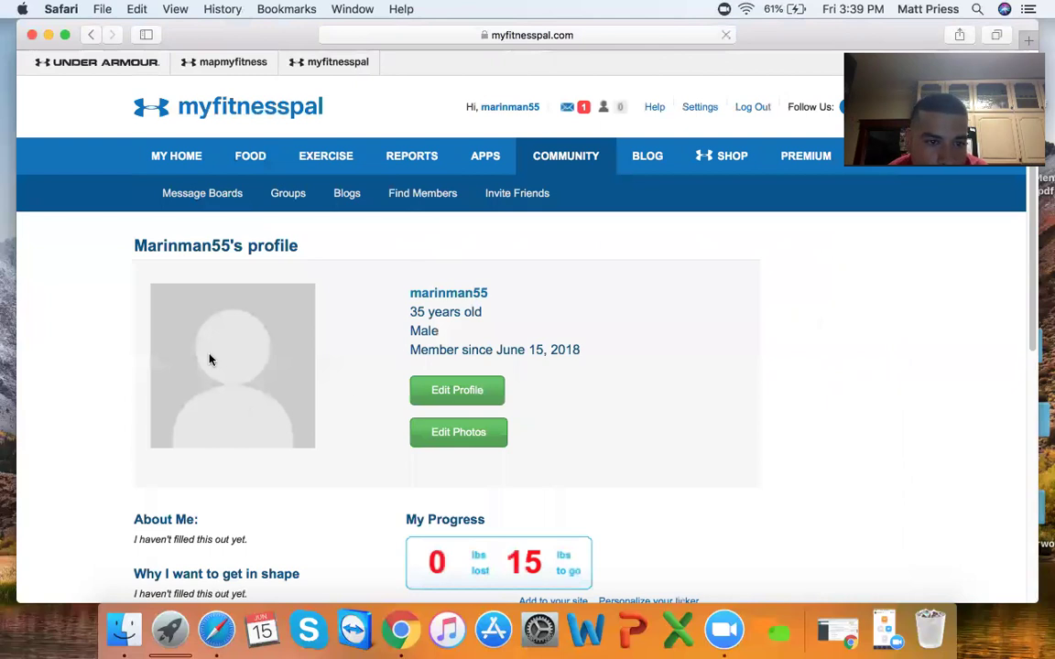
scroll(212, 357, "down", 1)
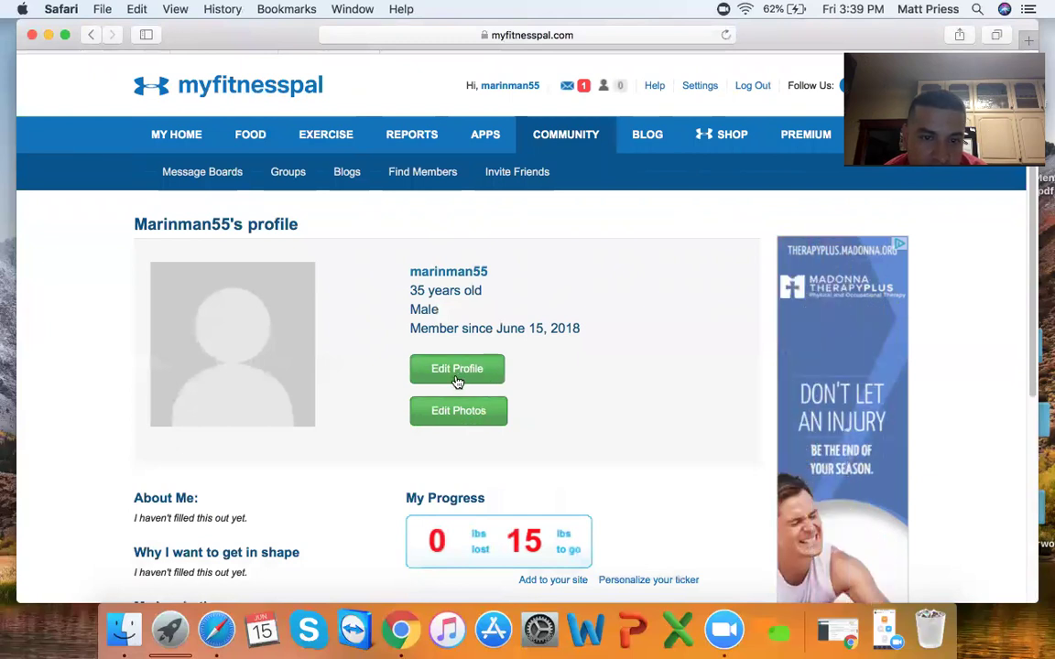
left_click(458, 373)
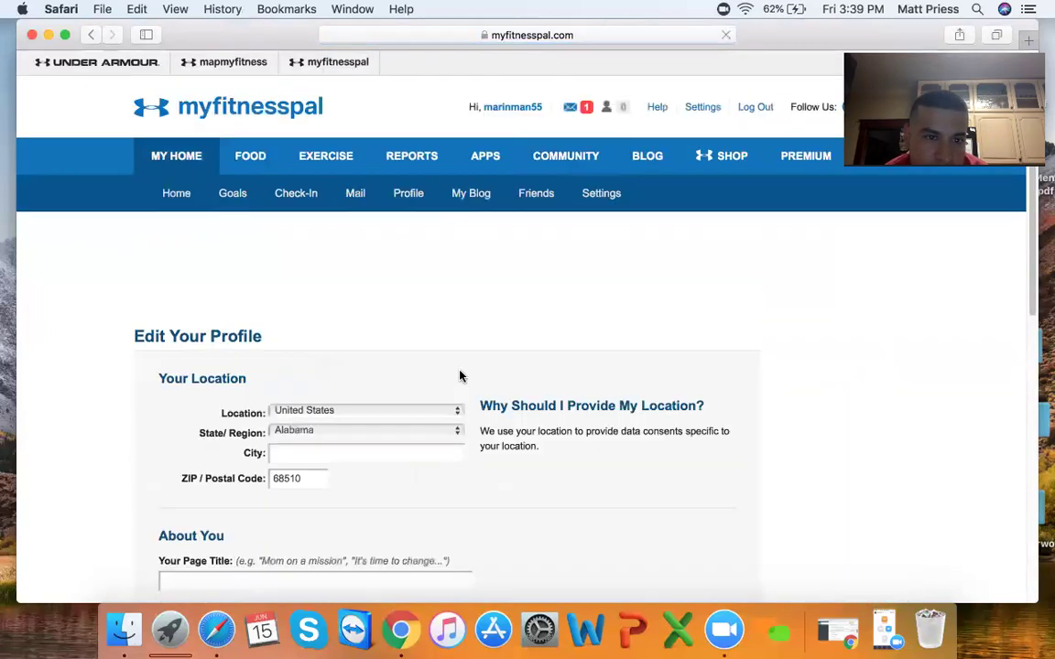
scroll(383, 473, "down", 5)
scroll(383, 472, "down", 6)
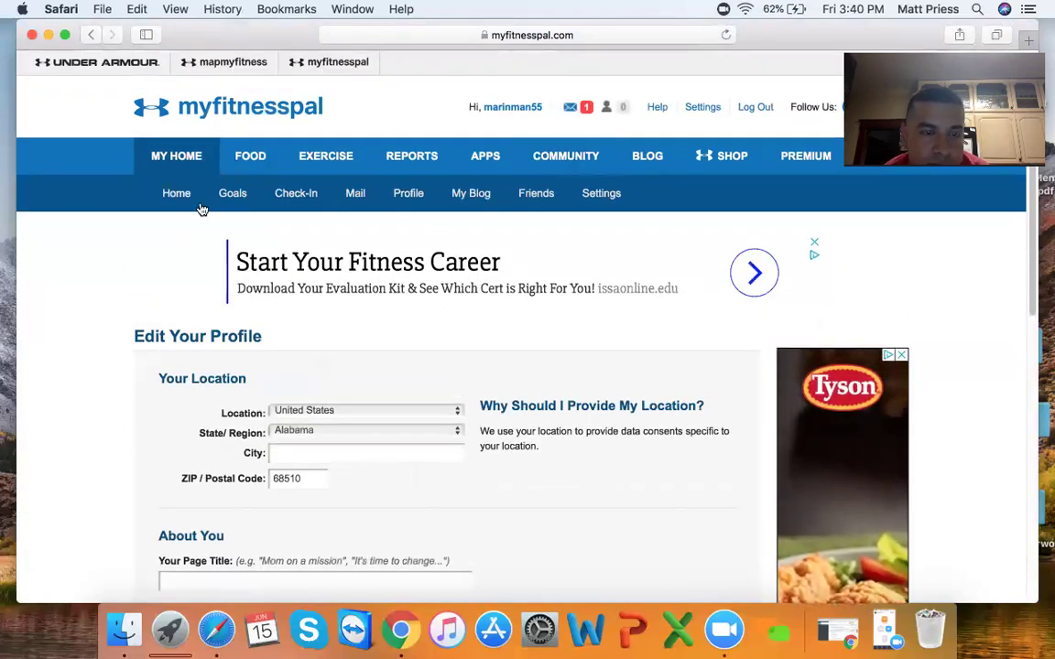
left_click(91, 36)
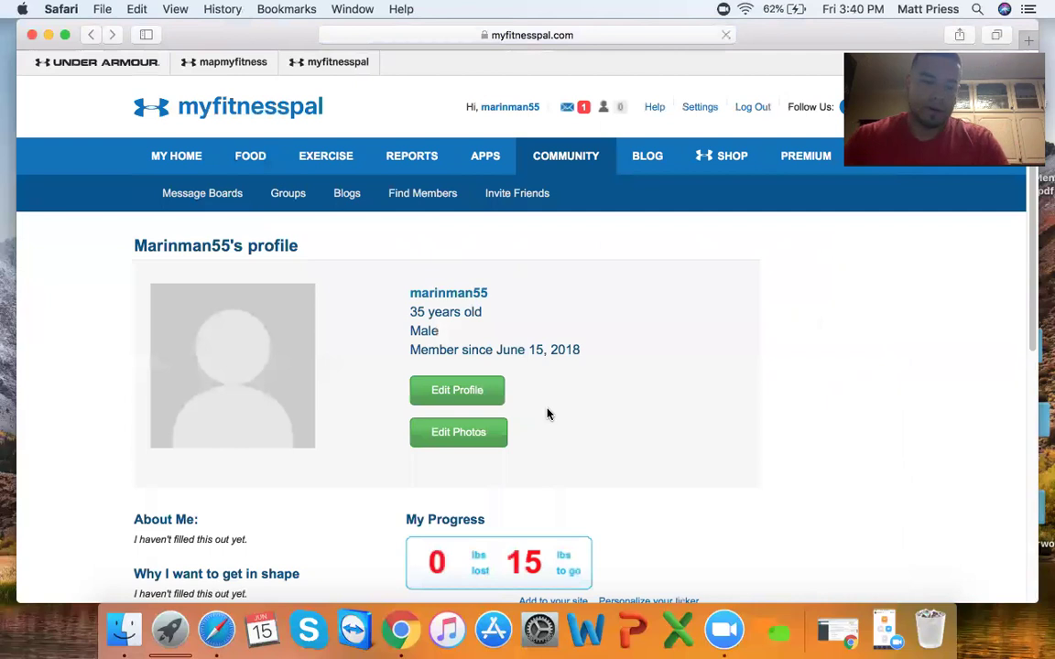
scroll(547, 412, "down", 3)
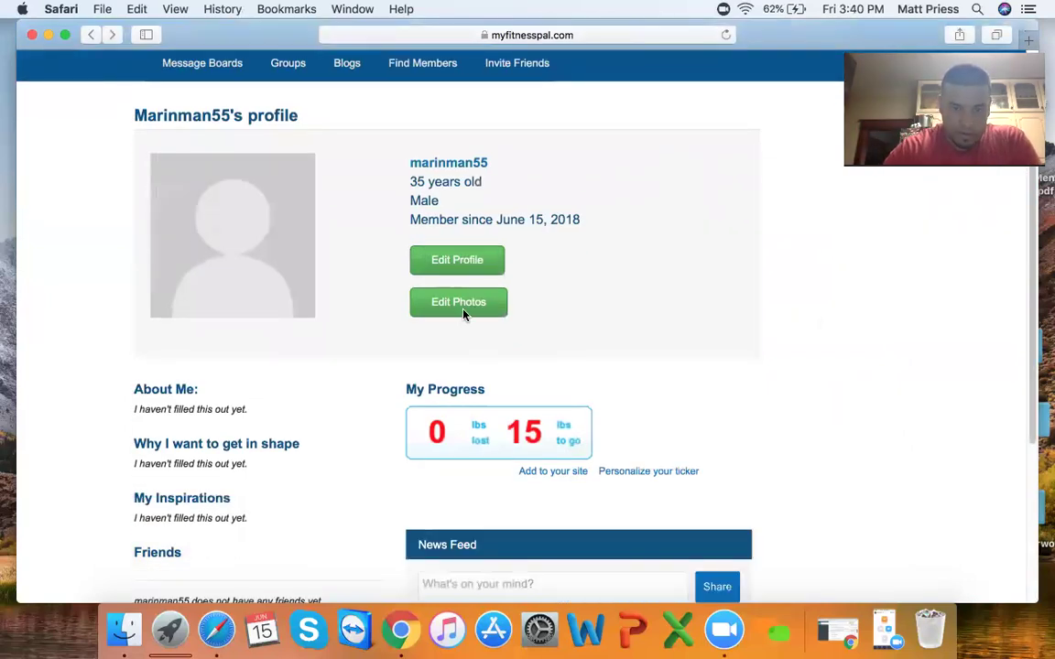
scroll(463, 316, "down", 4)
scroll(451, 341, "up", 7)
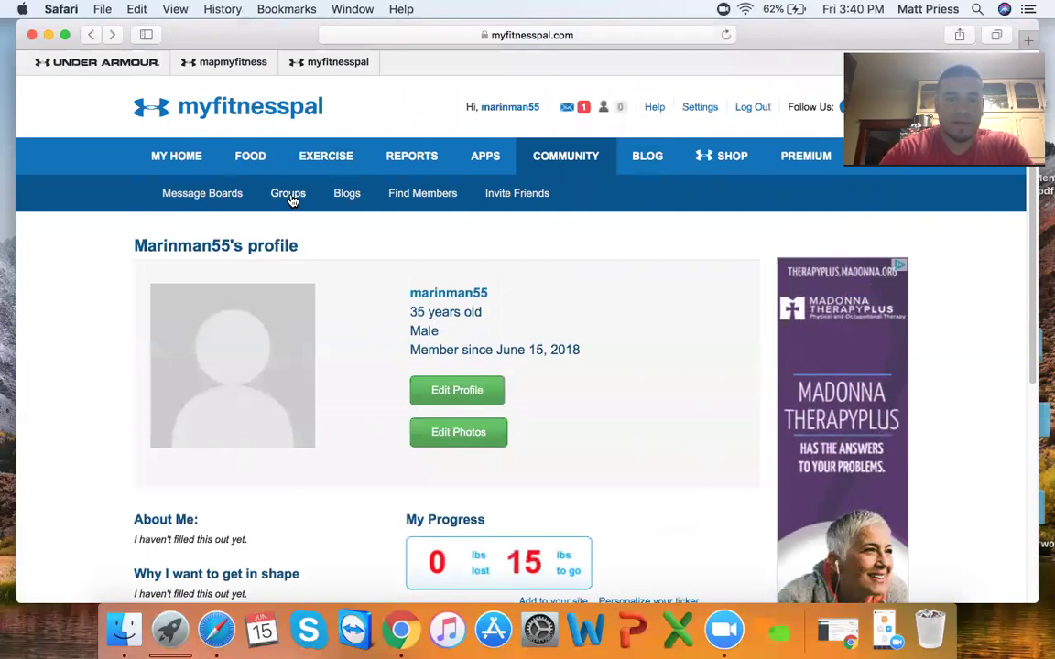
- Return to My Home, showing 1,452 of the 1500 calories remaining
left_click(190, 161)
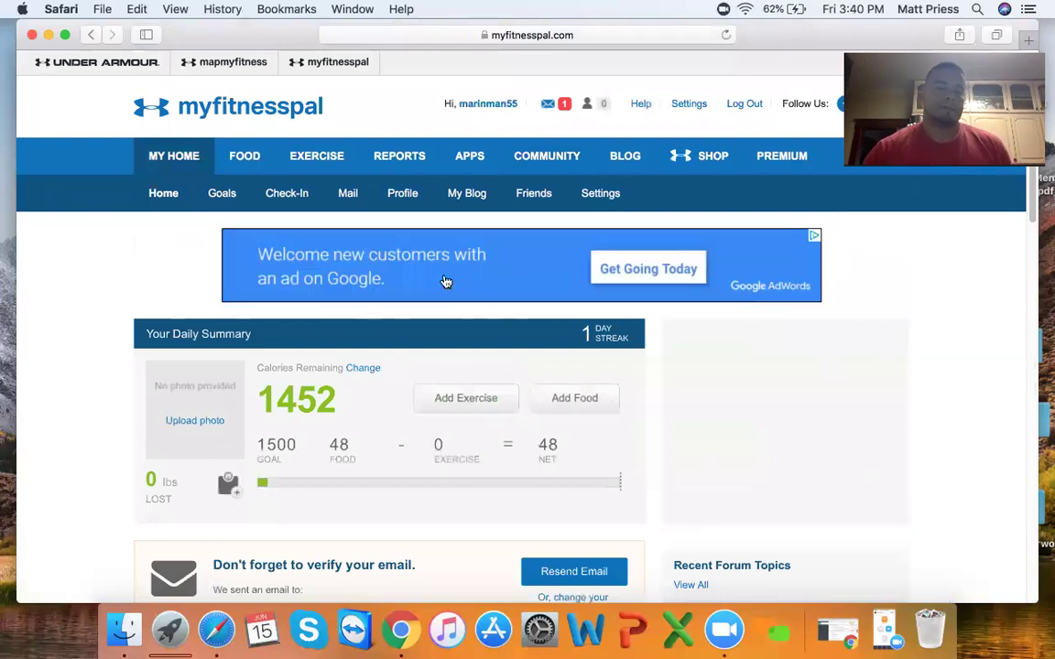
scroll(458, 284, "down", 8)
scroll(502, 265, "up", 7)
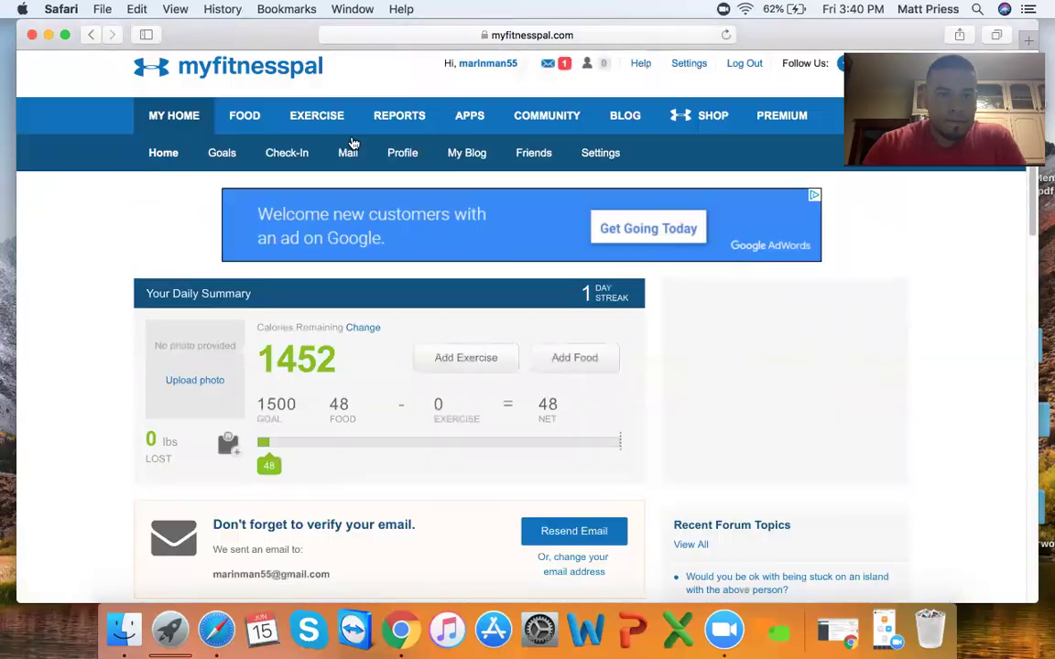